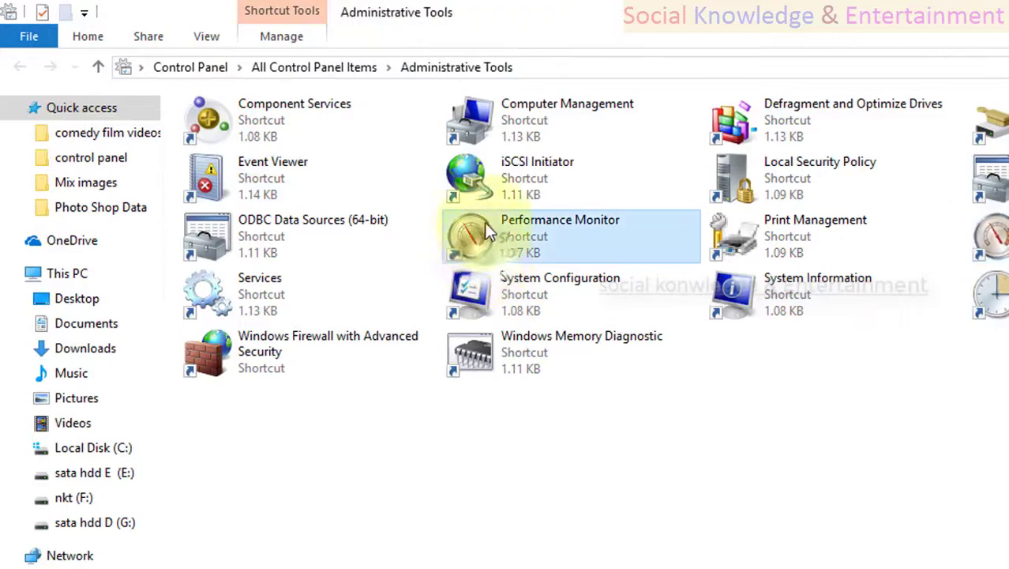
Step: Look over the Administrative Tools shortcuts, including Event Viewer, Performance Monitor, Local Security Policy, Task Scheduler and System Configuration
{"action": "left_click", "coordinate": [259, 188]}
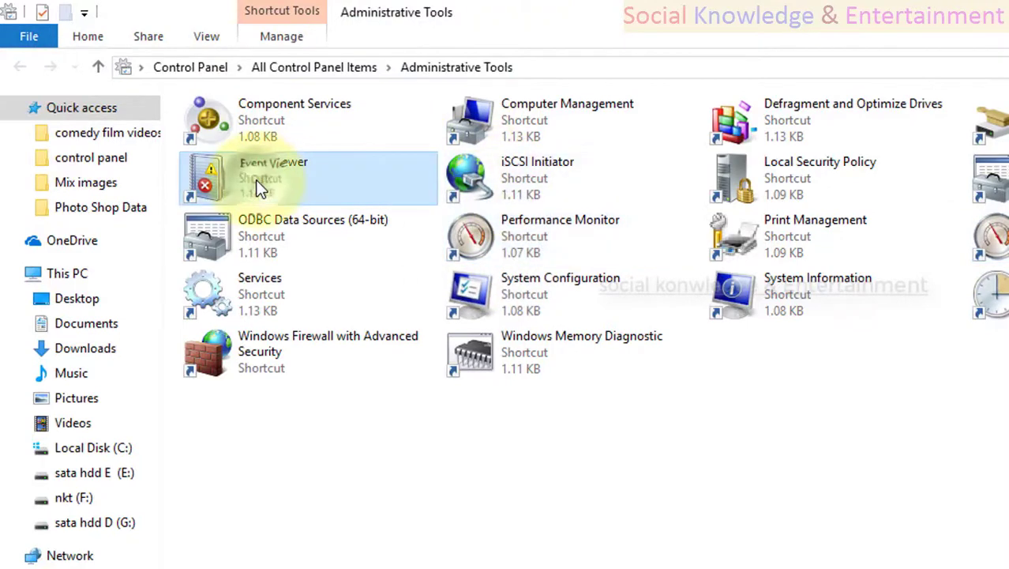
{"action": "left_click", "coordinate": [270, 133]}
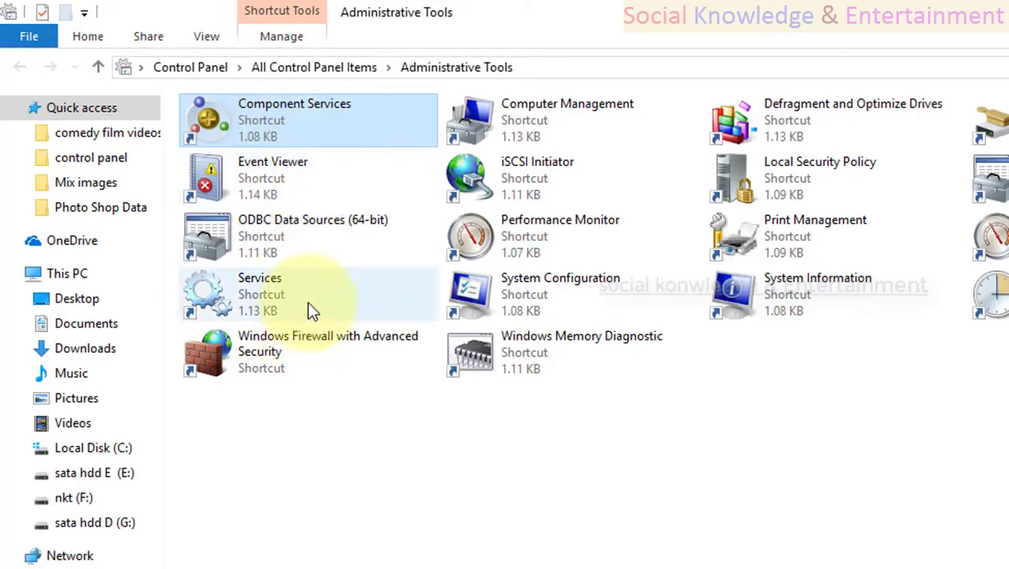
{"action": "left_click", "coordinate": [349, 253]}
{"action": "left_click", "coordinate": [547, 253]}
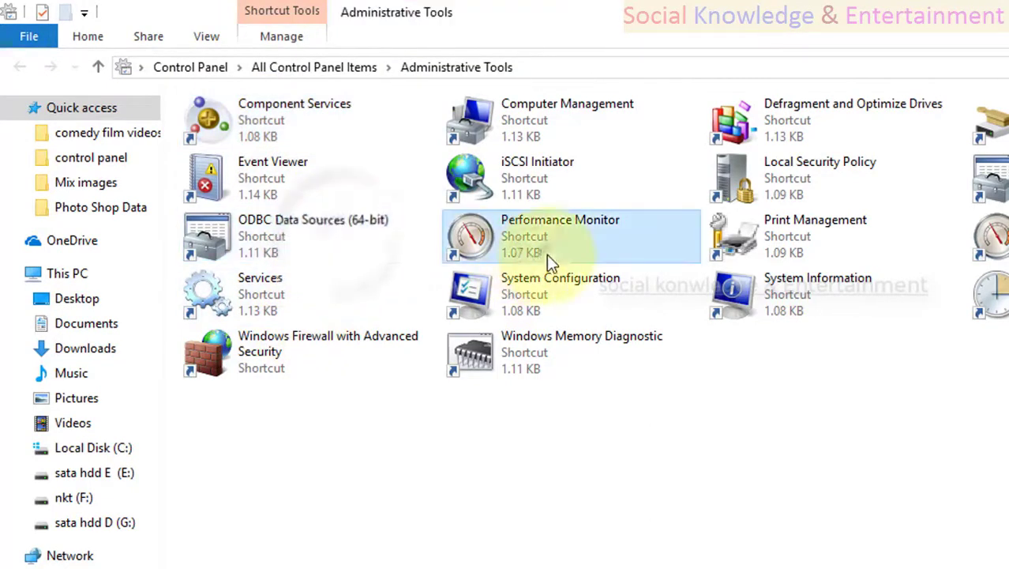
{"action": "left_click", "coordinate": [530, 365]}
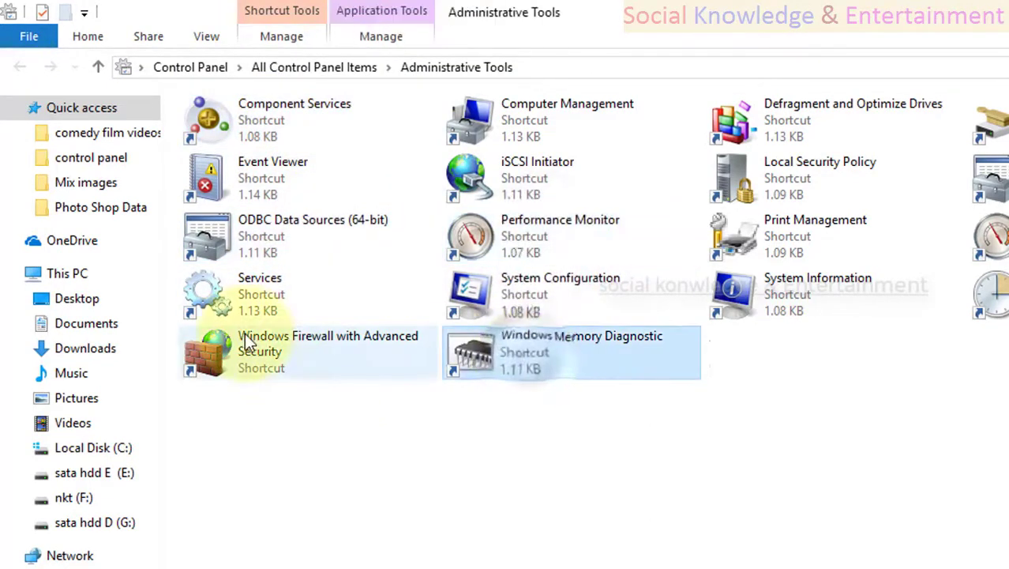
{"action": "left_click", "coordinate": [792, 307]}
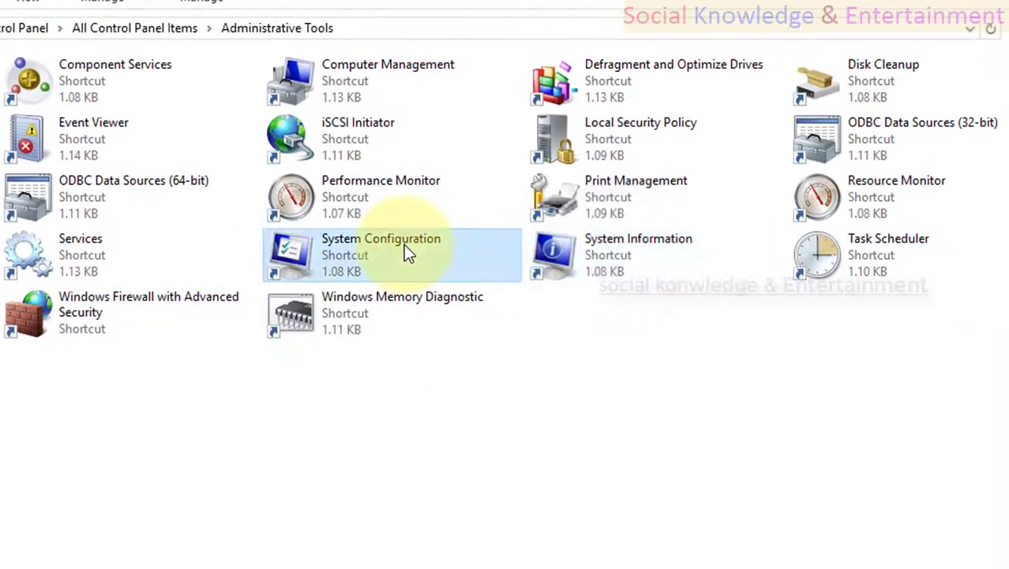
{"action": "left_click", "coordinate": [387, 218]}
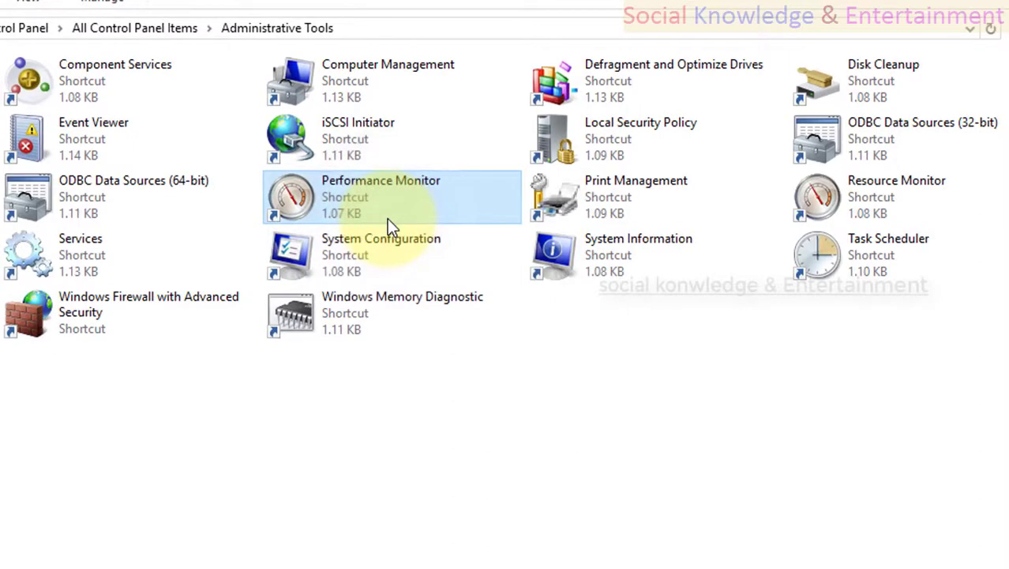
{"action": "left_click", "coordinate": [617, 147]}
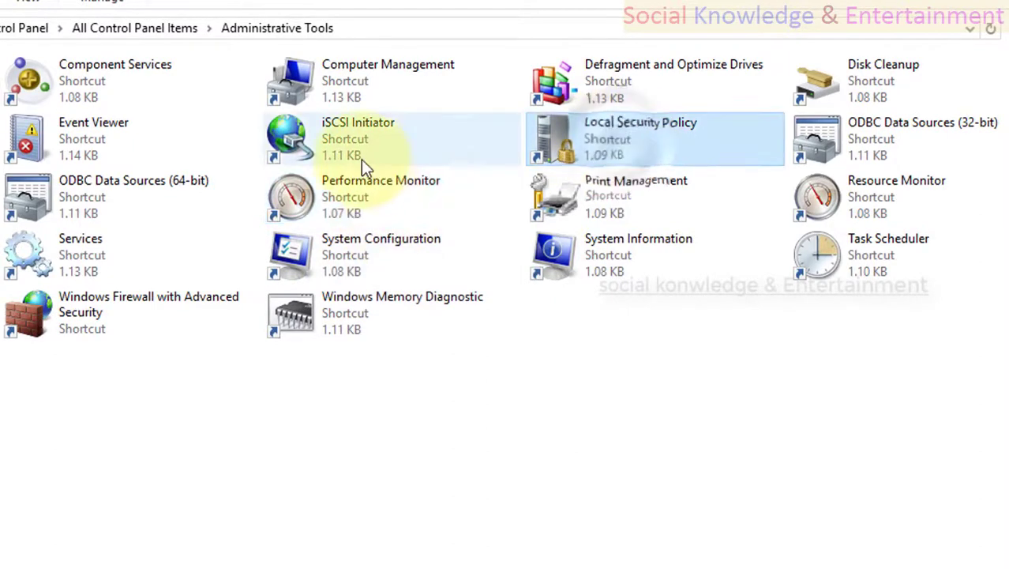
{"action": "left_click", "coordinate": [66, 155]}
{"action": "left_click", "coordinate": [60, 187]}
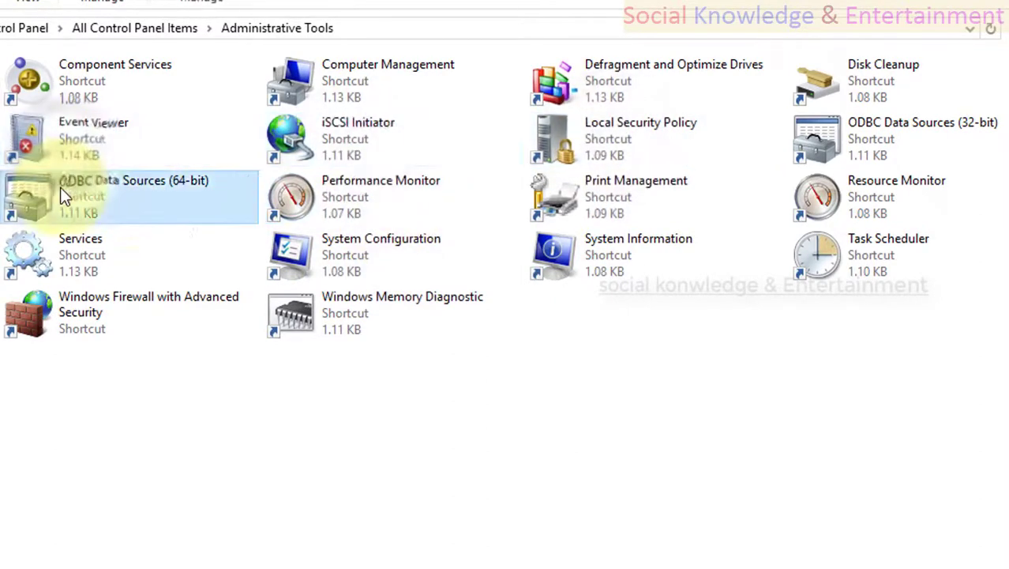
{"action": "left_click", "coordinate": [907, 197]}
{"action": "left_click", "coordinate": [902, 263]}
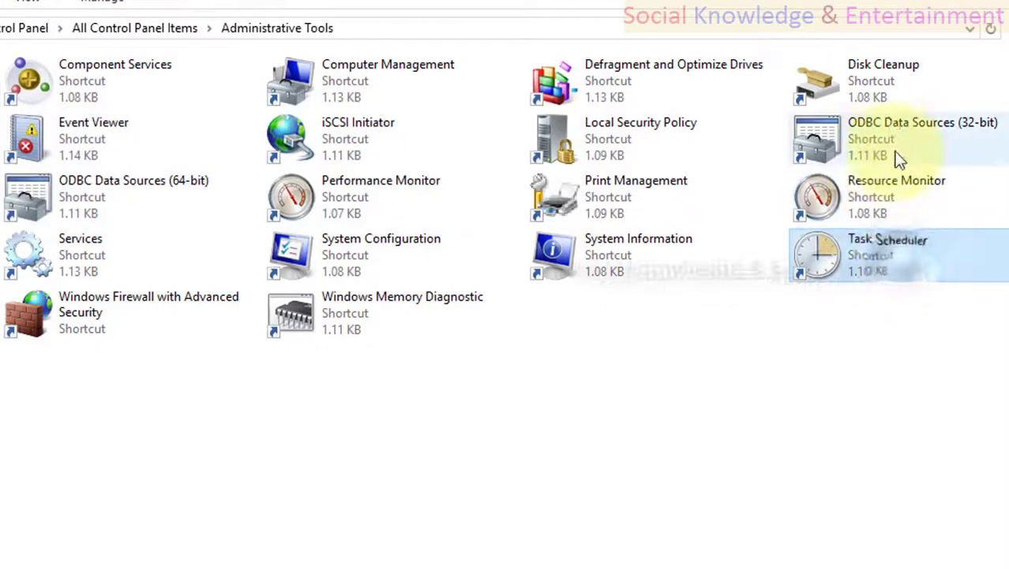
{"action": "left_click", "coordinate": [884, 103]}
{"action": "left_click", "coordinate": [705, 85]}
{"action": "left_click", "coordinate": [635, 158]}
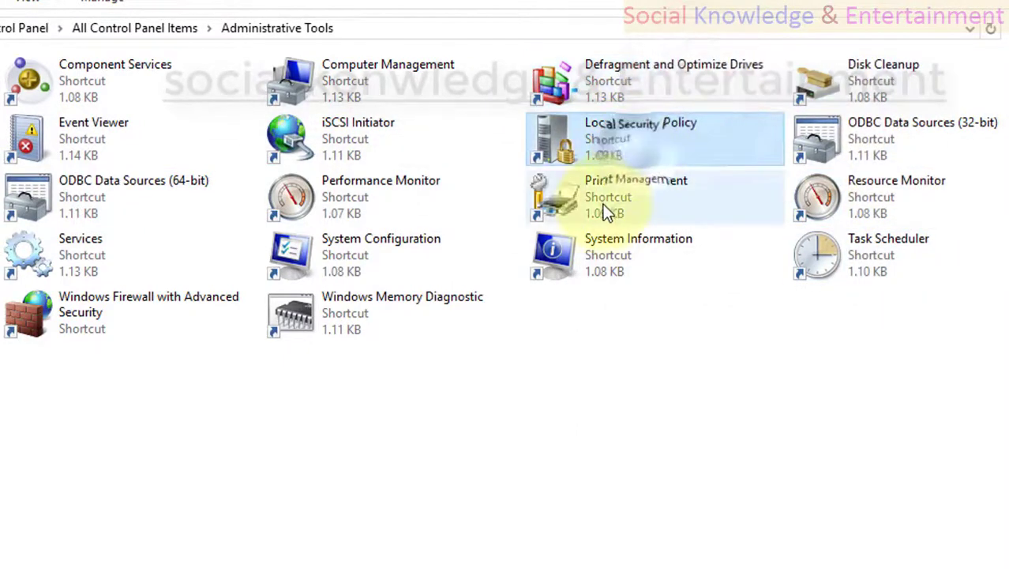
{"action": "left_click", "coordinate": [602, 205]}
{"action": "left_click", "coordinate": [129, 141]}
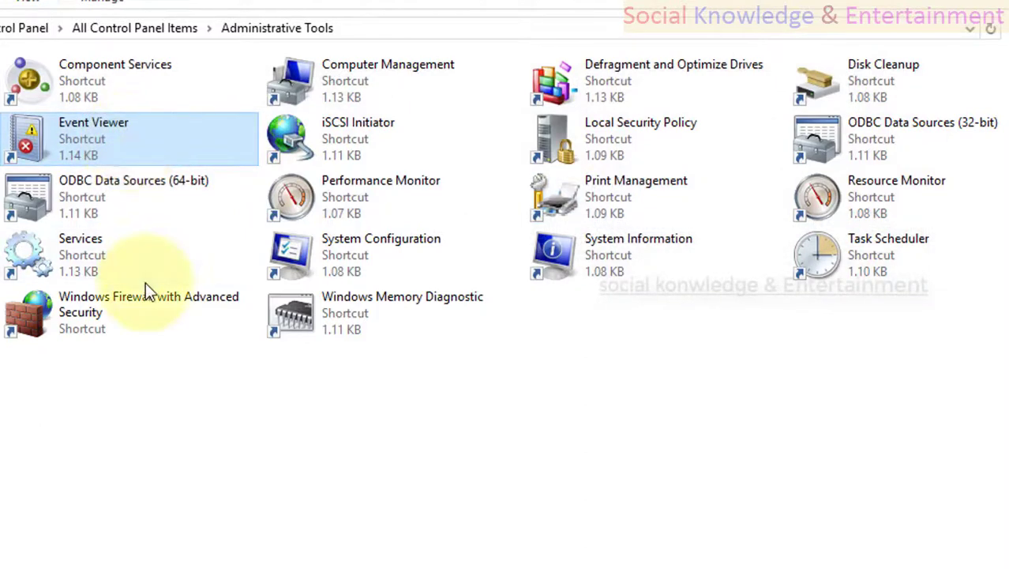
{"action": "left_click", "coordinate": [142, 212]}
{"action": "left_click", "coordinate": [151, 263]}
{"action": "left_click", "coordinate": [393, 180]}
{"action": "left_click", "coordinate": [397, 252]}
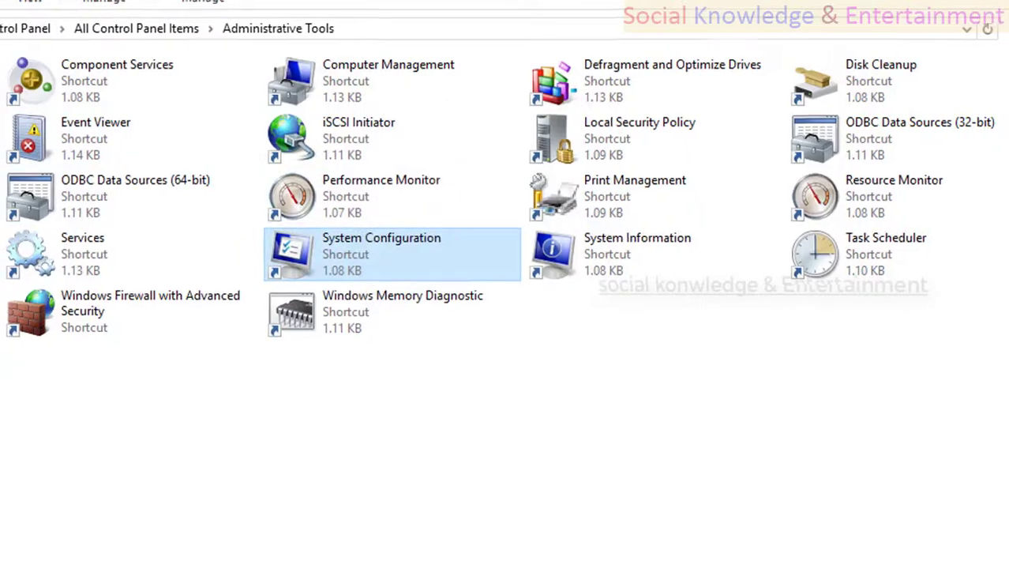
Step: Return to All Control Panel Items and open Personalization
{"action": "left_click", "coordinate": [135, 27]}
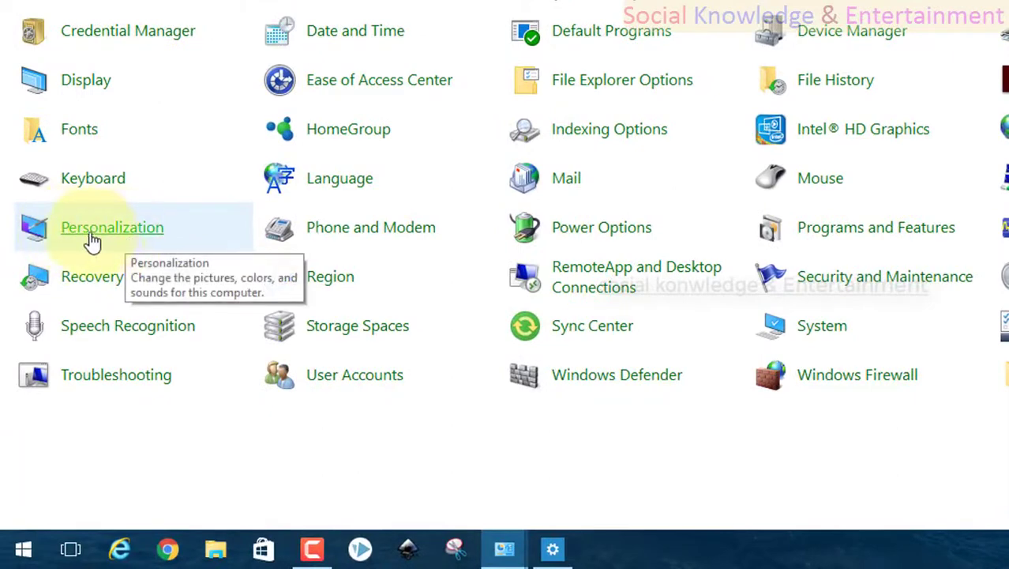
{"action": "left_click", "coordinate": [95, 237]}
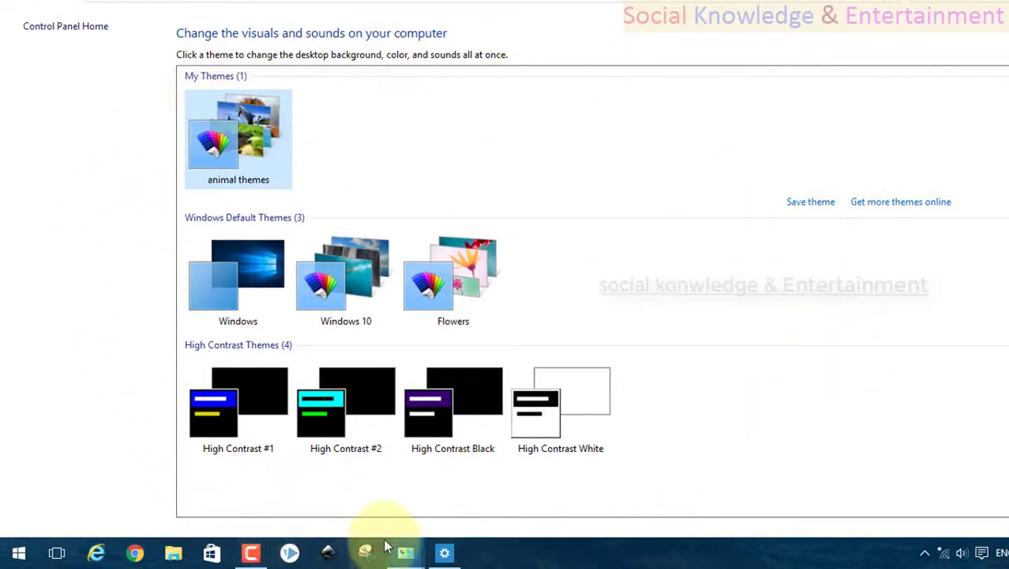
Step: Compare the Settings home page with the Control Panel's Personalization window, ending in Settings
{"action": "left_click", "coordinate": [431, 559]}
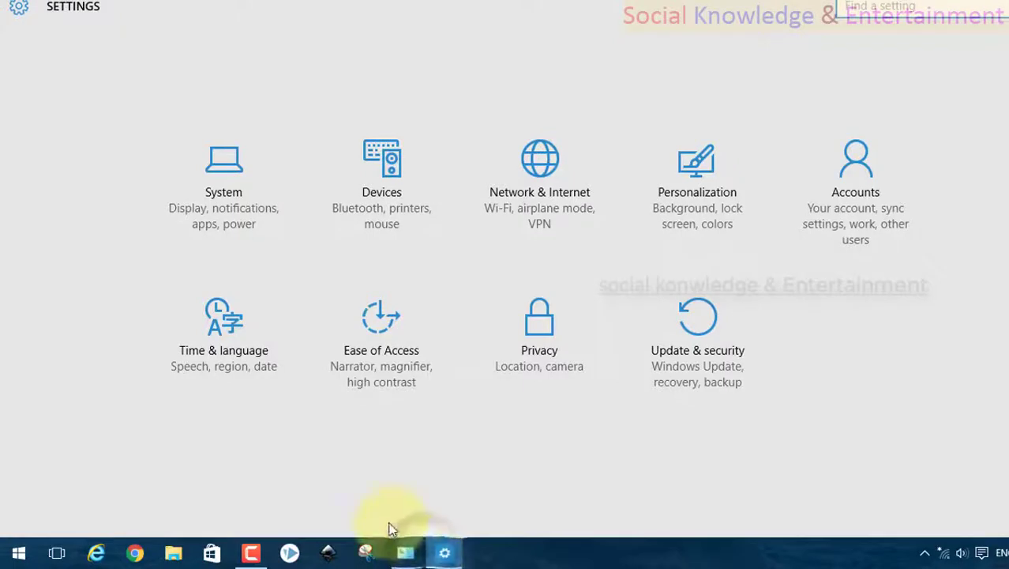
{"action": "mouse_move", "coordinate": [404, 555]}
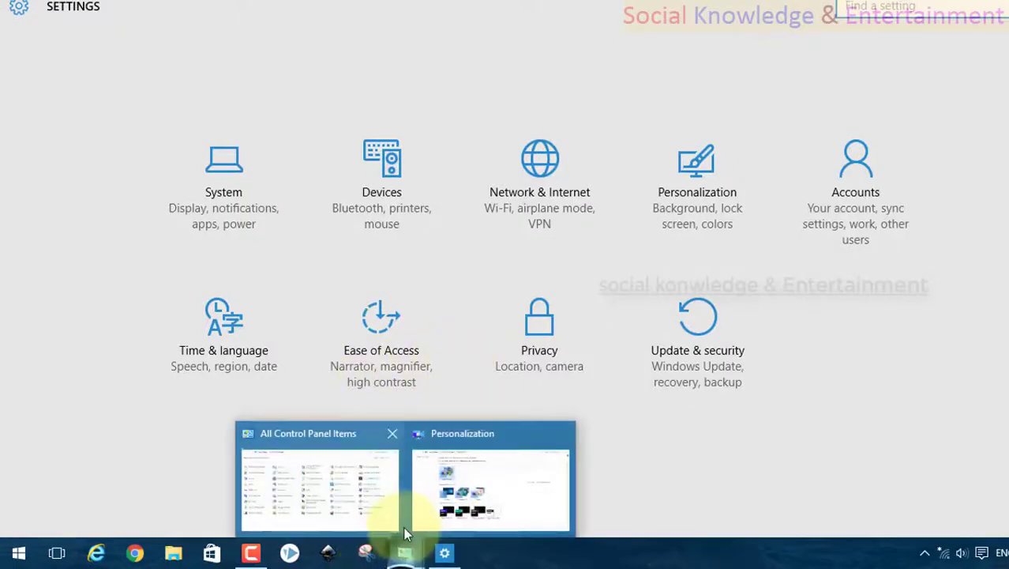
{"action": "left_click", "coordinate": [414, 476]}
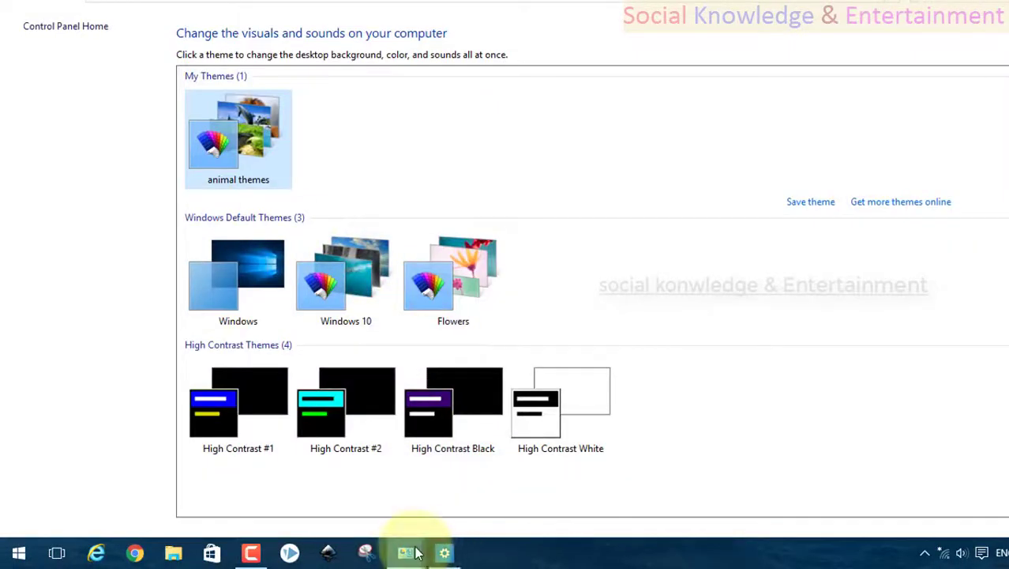
{"action": "left_click", "coordinate": [443, 552]}
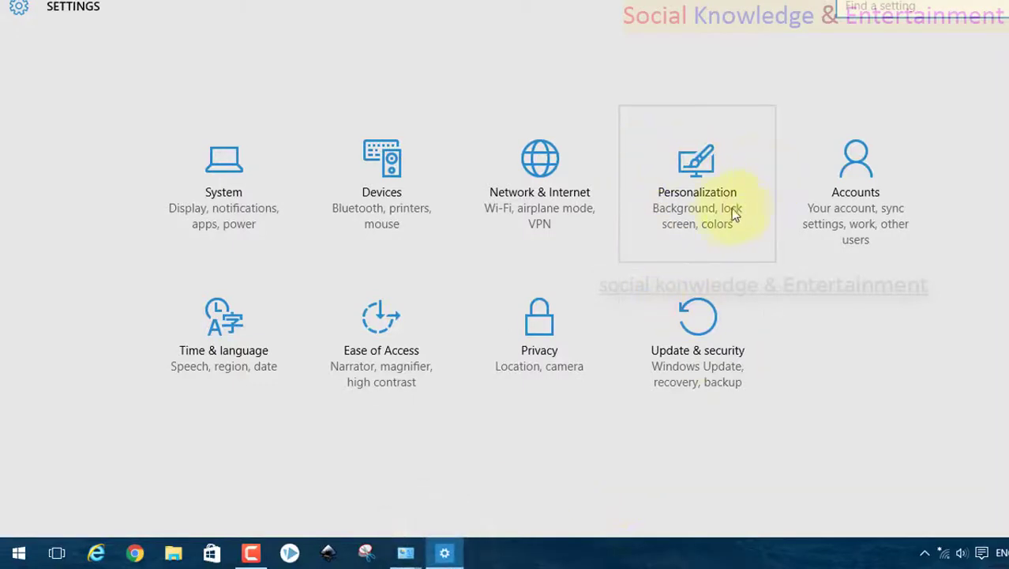
Step: Review the Background options under Personalization in Settings, and return to the Settings home page
{"action": "left_click", "coordinate": [723, 211]}
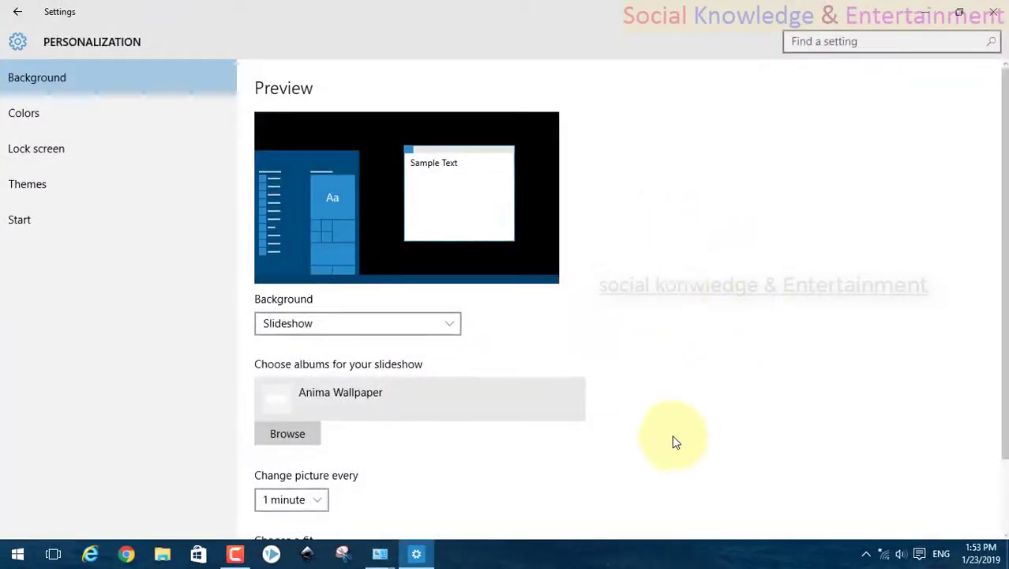
{"action": "scroll", "coordinate": [259, 312], "scroll_direction": "down", "scroll_amount": 2}
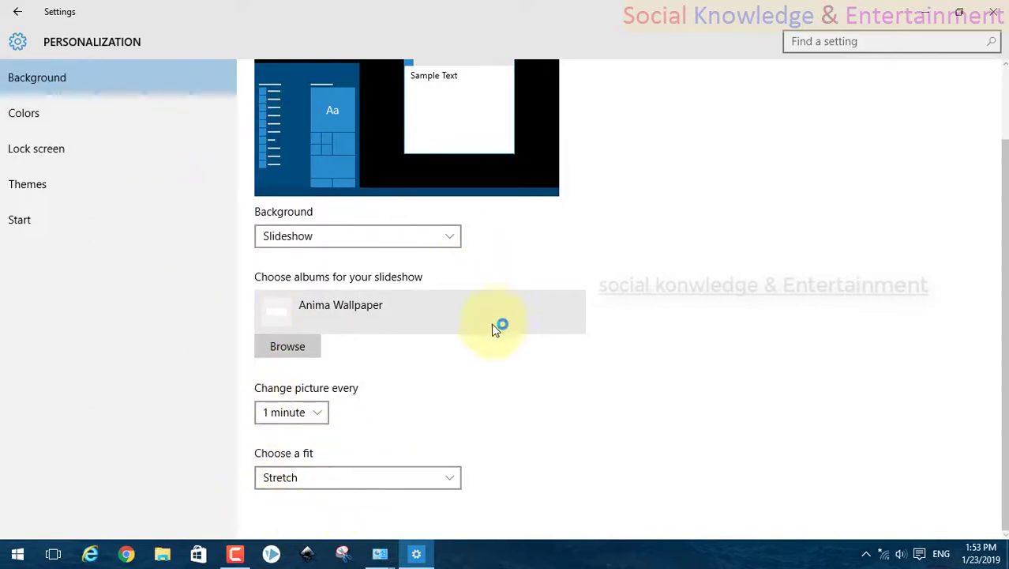
{"action": "scroll", "coordinate": [376, 329], "scroll_direction": "up", "scroll_amount": 2}
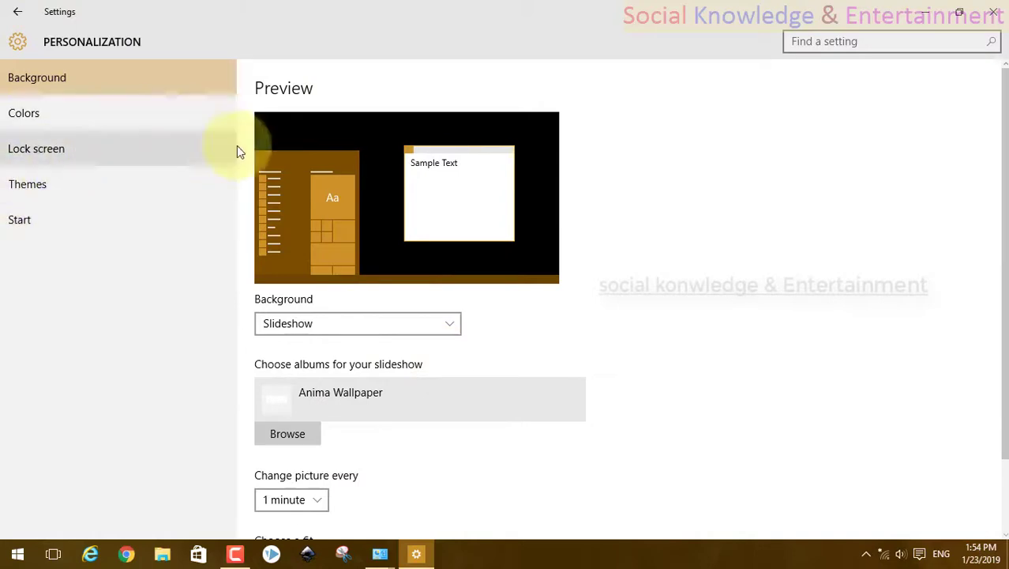
{"action": "left_click", "coordinate": [17, 11]}
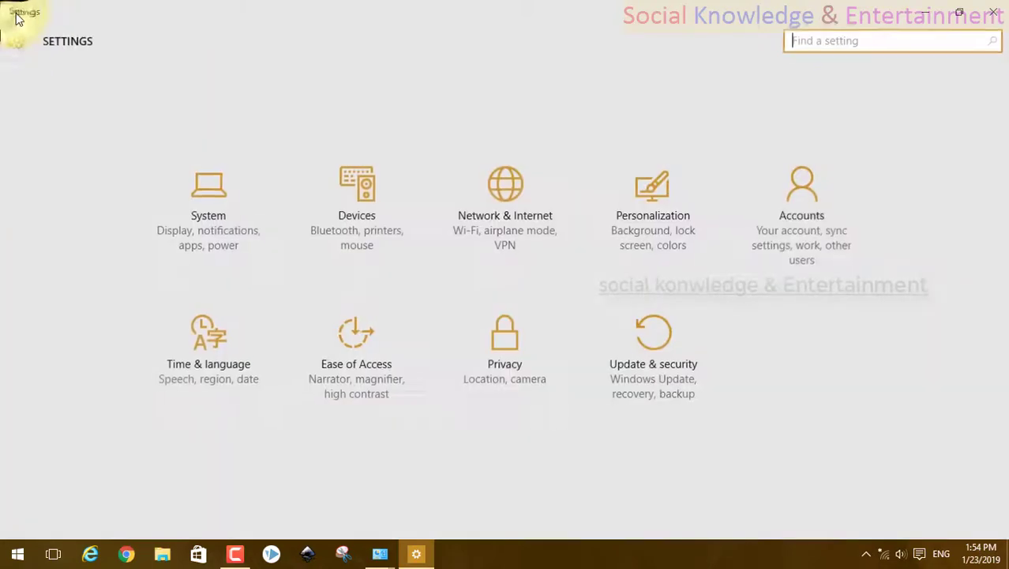
Step: Switch to the Control Panel's Personalization window, go to Control Panel Home and open Personalization again
{"action": "mouse_move", "coordinate": [378, 556]}
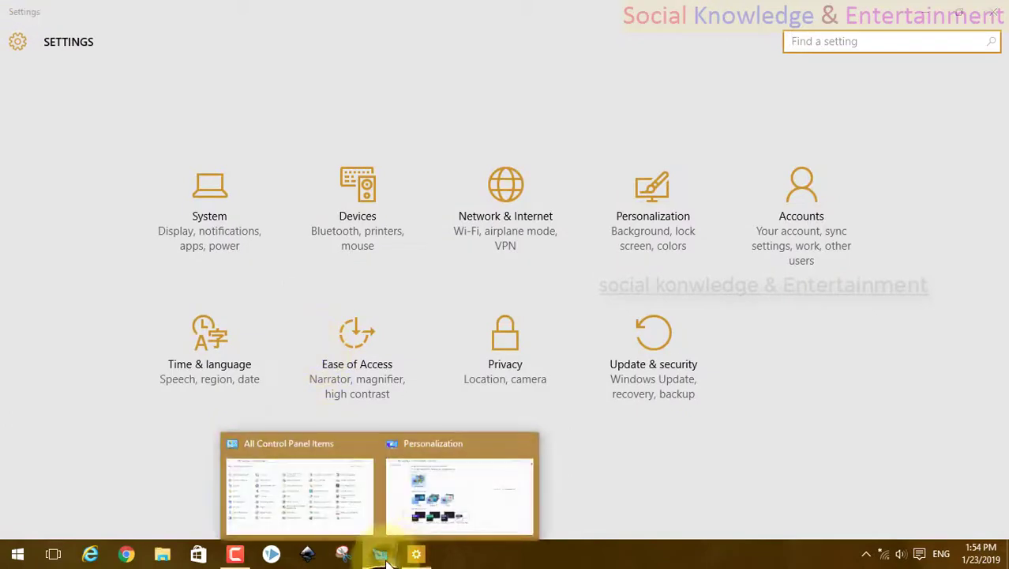
{"action": "left_click", "coordinate": [449, 521]}
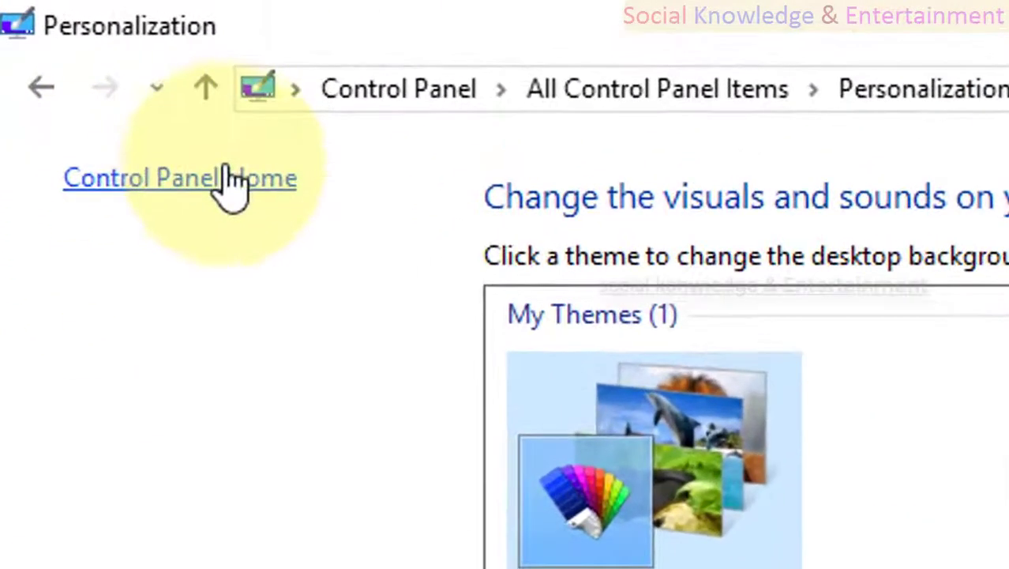
{"action": "left_click", "coordinate": [70, 61]}
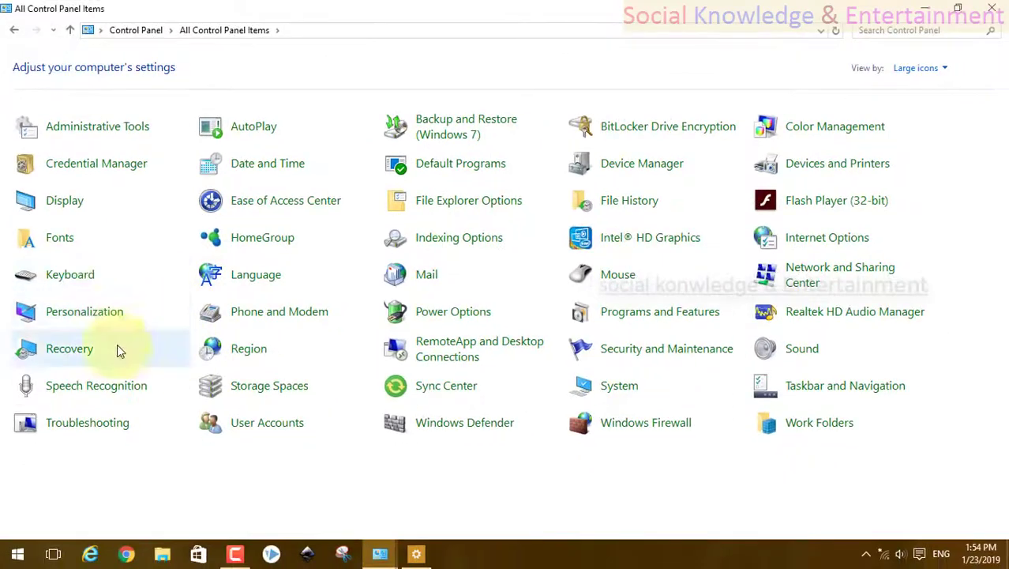
{"action": "left_click", "coordinate": [113, 327]}
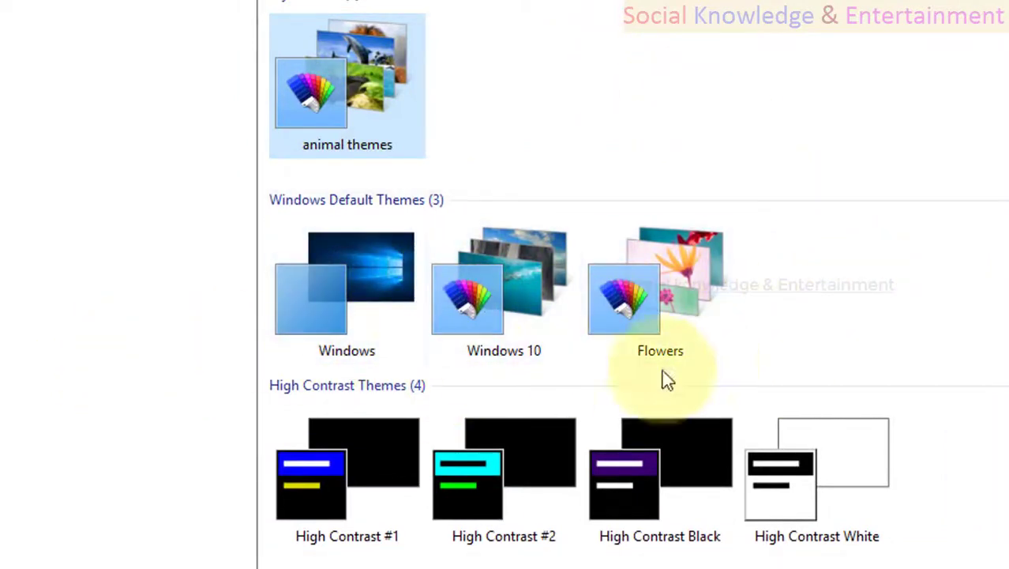
Step: Apply the Windows default theme, close Settings and minimize Personalization to show the desktop
{"action": "left_click", "coordinate": [336, 264]}
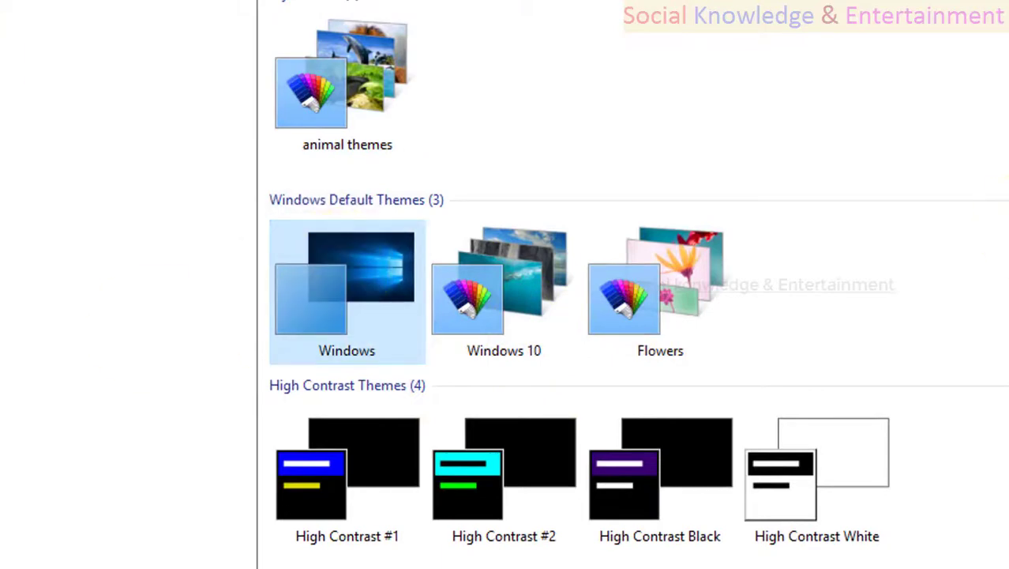
{"action": "left_click", "coordinate": [993, 7]}
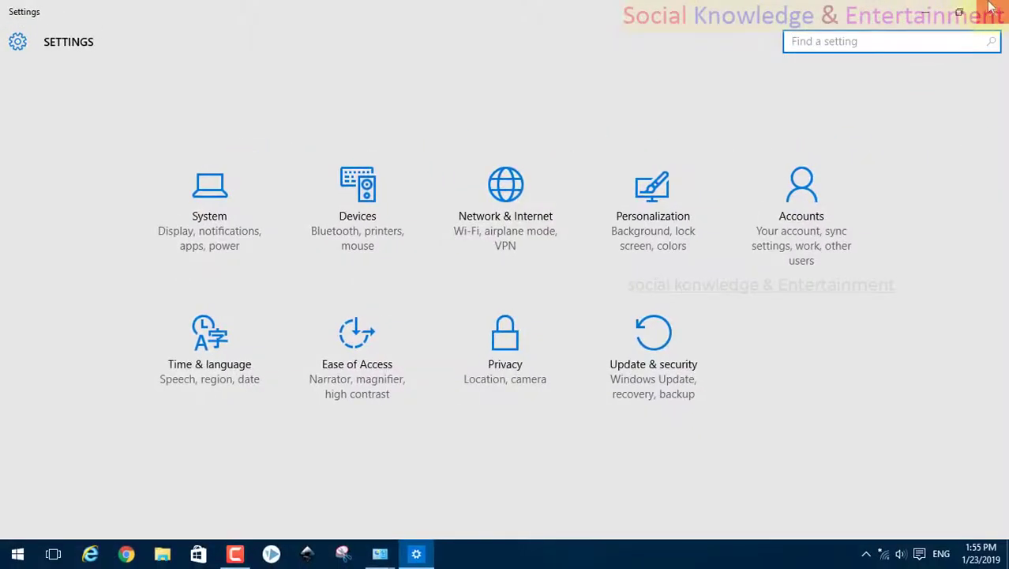
{"action": "left_click", "coordinate": [1000, 8]}
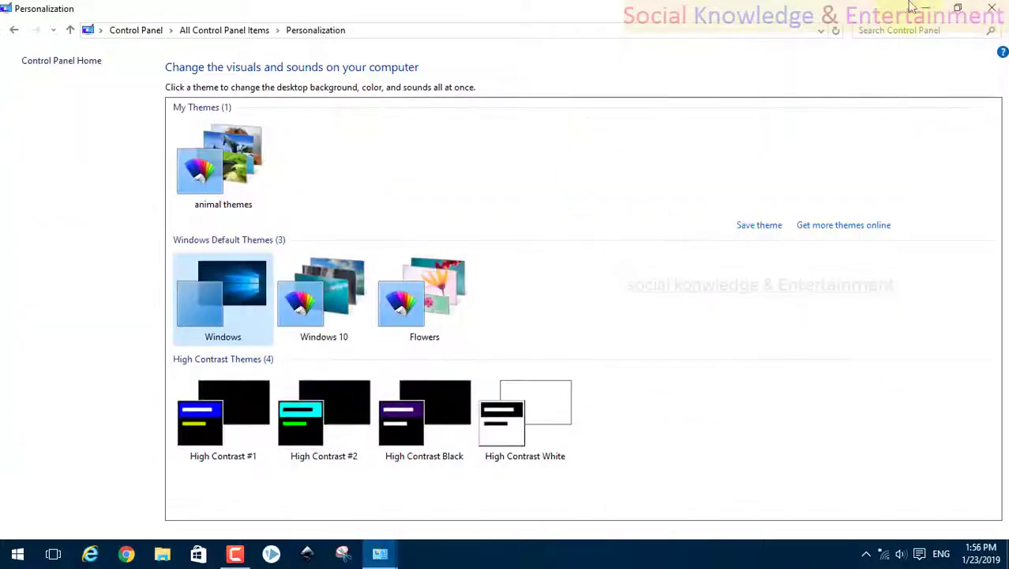
{"action": "left_click", "coordinate": [935, 7]}
{"action": "left_click", "coordinate": [566, 555]}
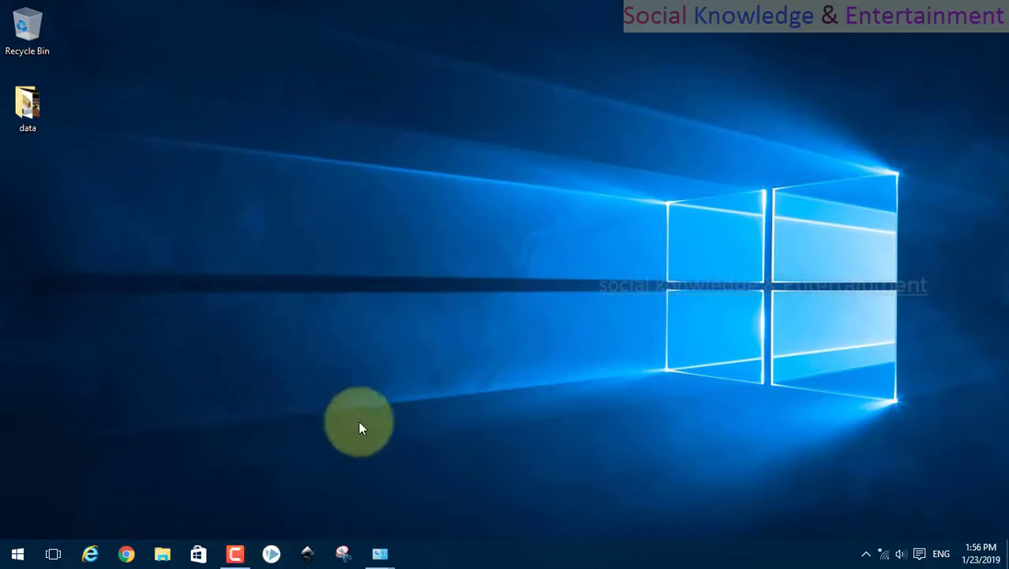
Step: Restore the Personalization window, apply the Windows 10 theme and minimize the window to show the desktop
{"action": "mouse_move", "coordinate": [379, 558]}
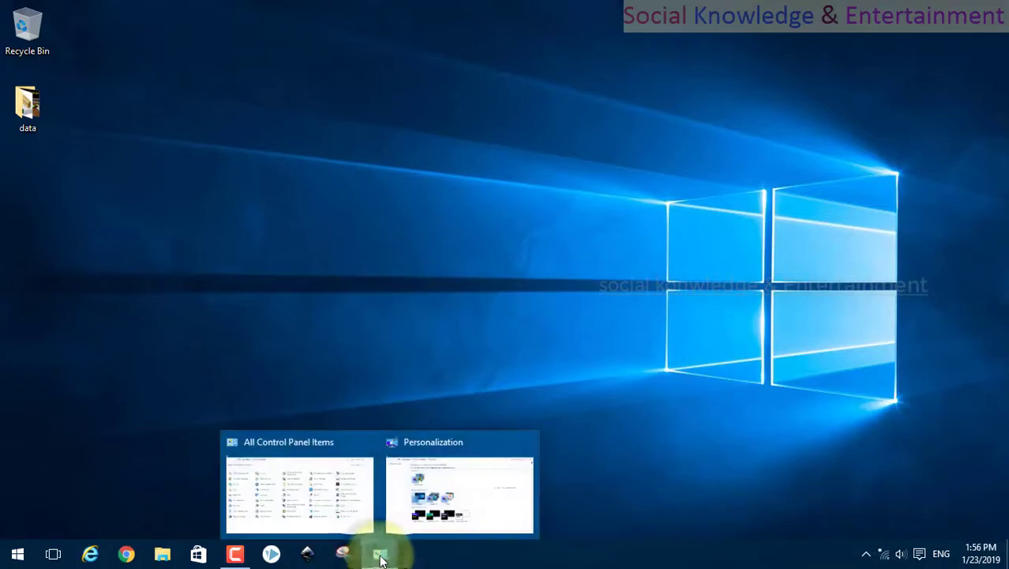
{"action": "left_click", "coordinate": [406, 501]}
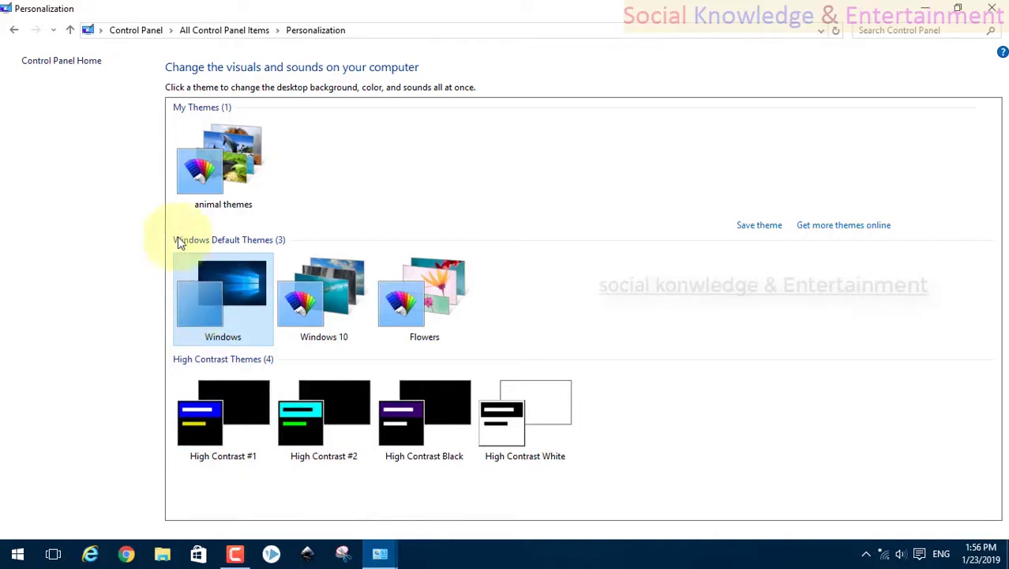
{"action": "left_click", "coordinate": [322, 312]}
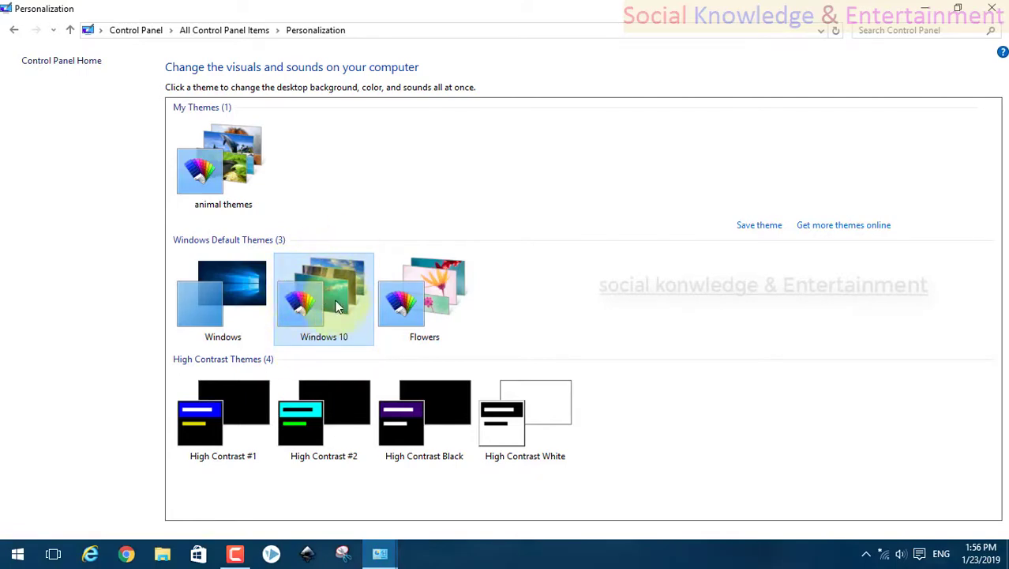
{"action": "left_click", "coordinate": [921, 8]}
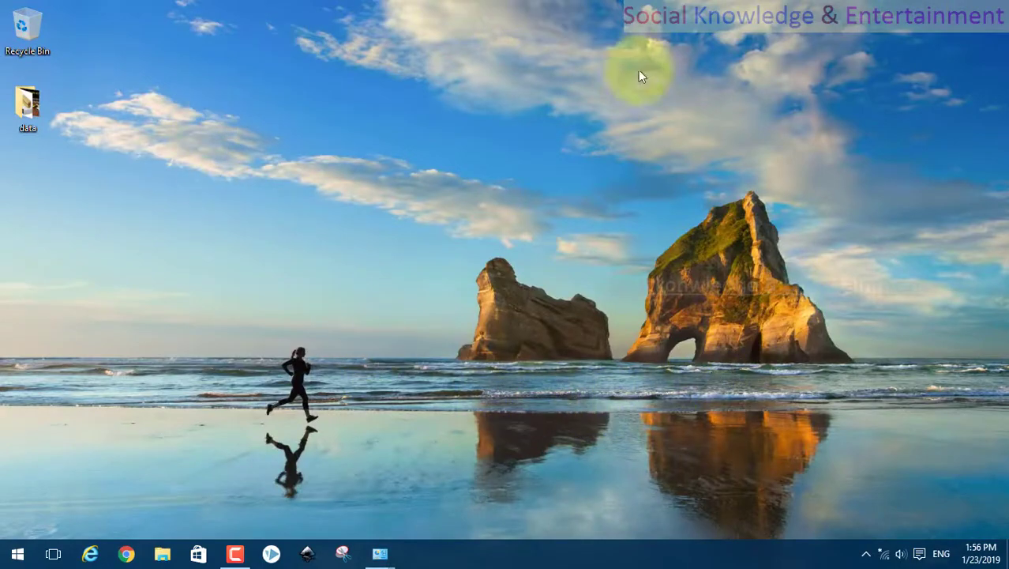
Step: Advance the desktop to the next background picture three times, cycling through the Windows 10 theme's images
{"action": "right_click", "coordinate": [193, 154]}
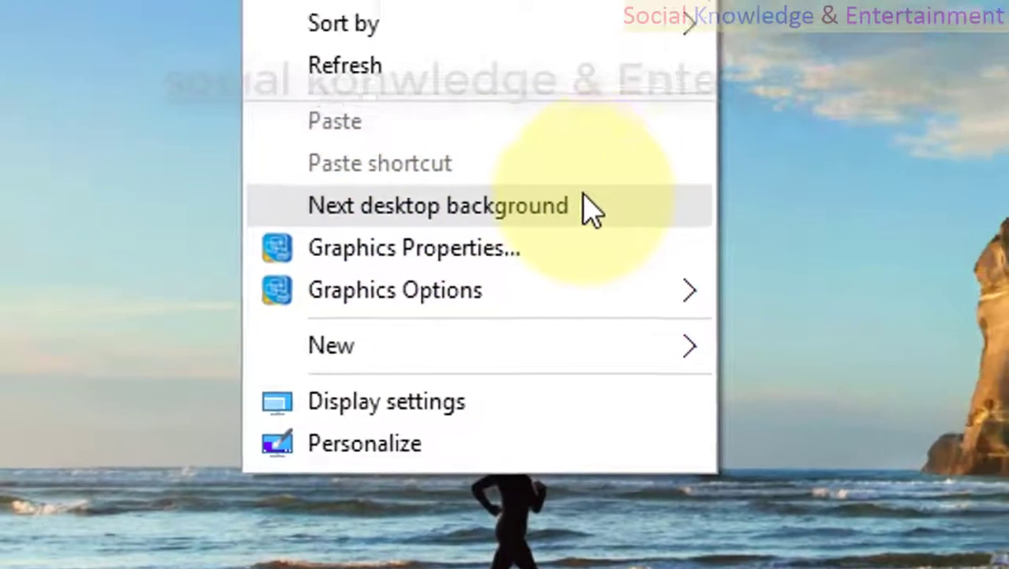
{"action": "left_click", "coordinate": [604, 191]}
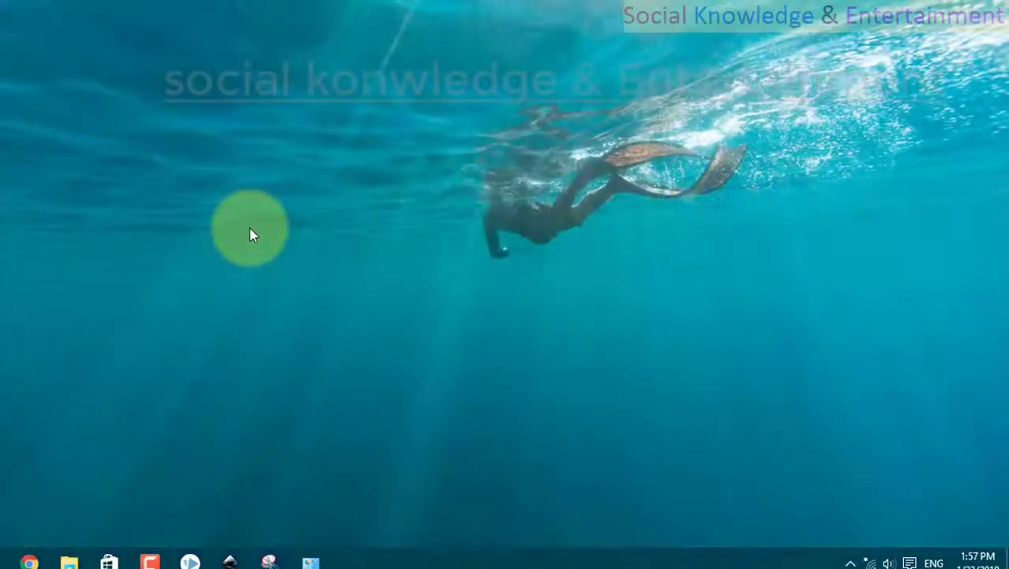
{"action": "right_click", "coordinate": [249, 228]}
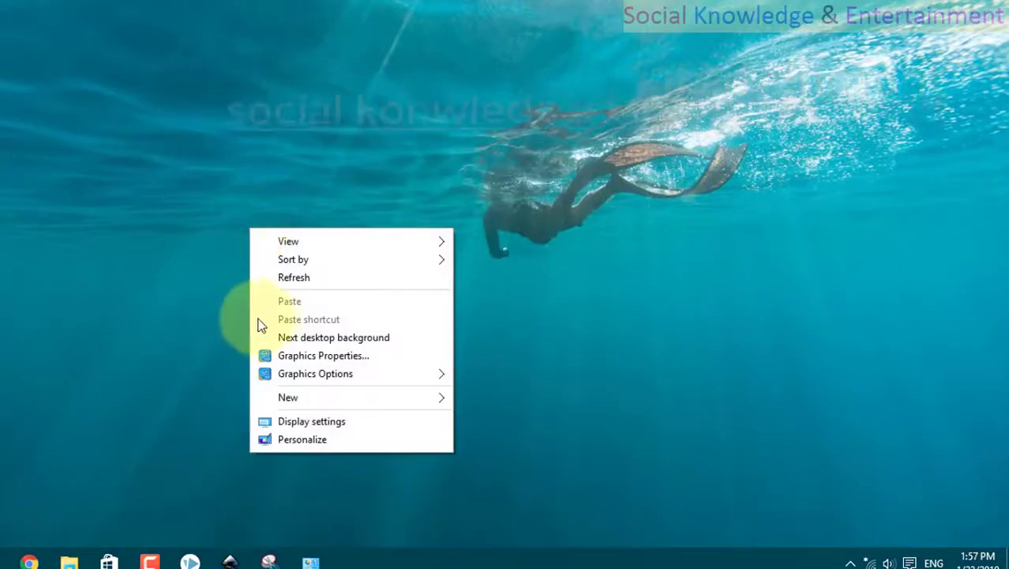
{"action": "left_click", "coordinate": [272, 337]}
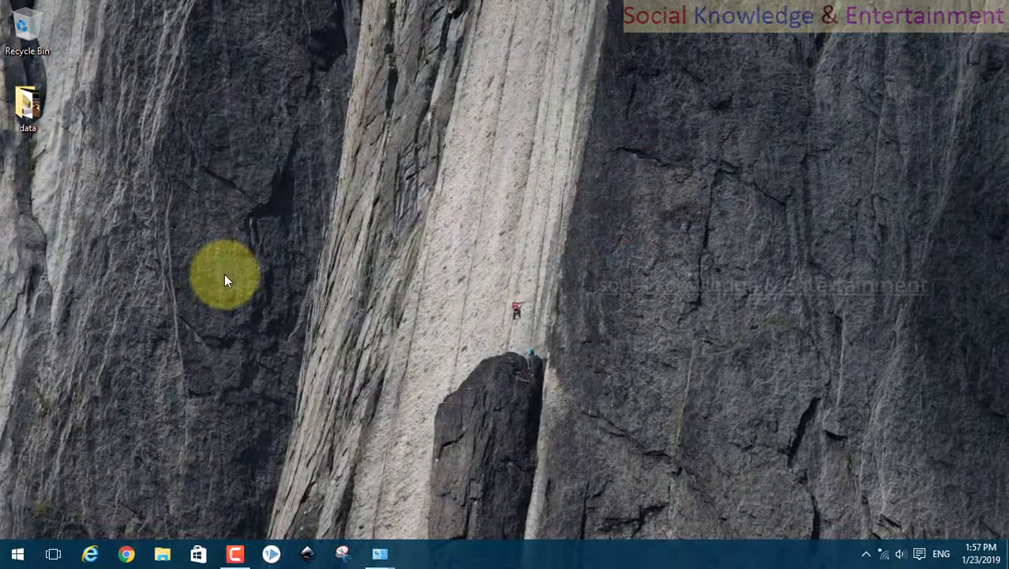
{"action": "right_click", "coordinate": [225, 273]}
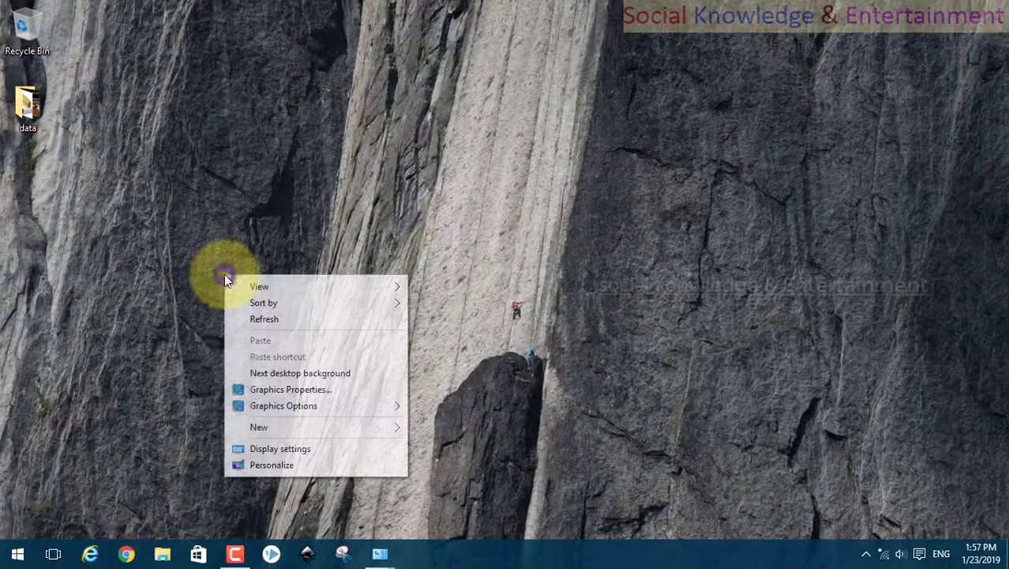
{"action": "left_click", "coordinate": [265, 372]}
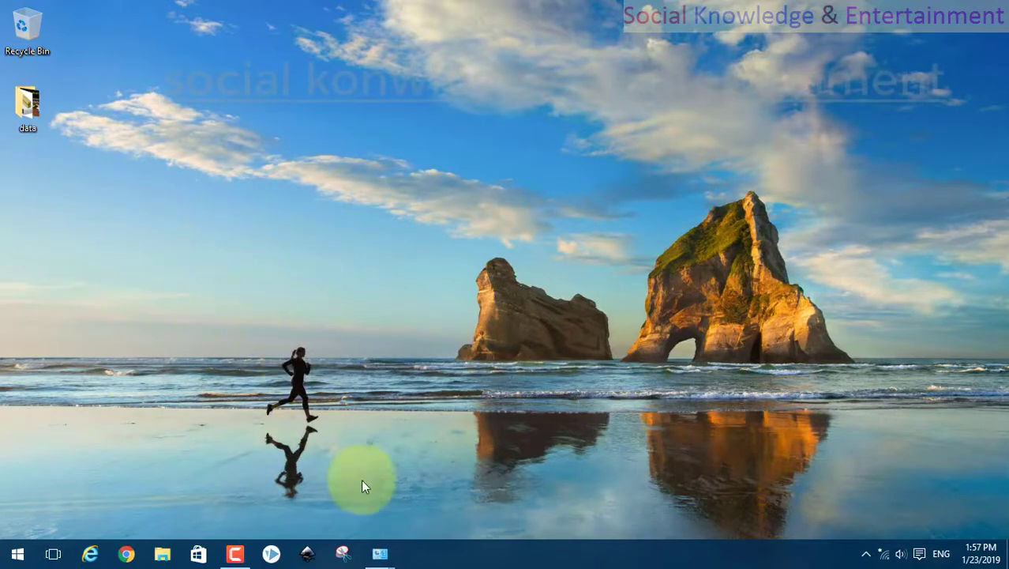
Step: Open the Background options under Personalization in Settings and set the slideshow to change picture every 1 minute
{"action": "mouse_move", "coordinate": [380, 553]}
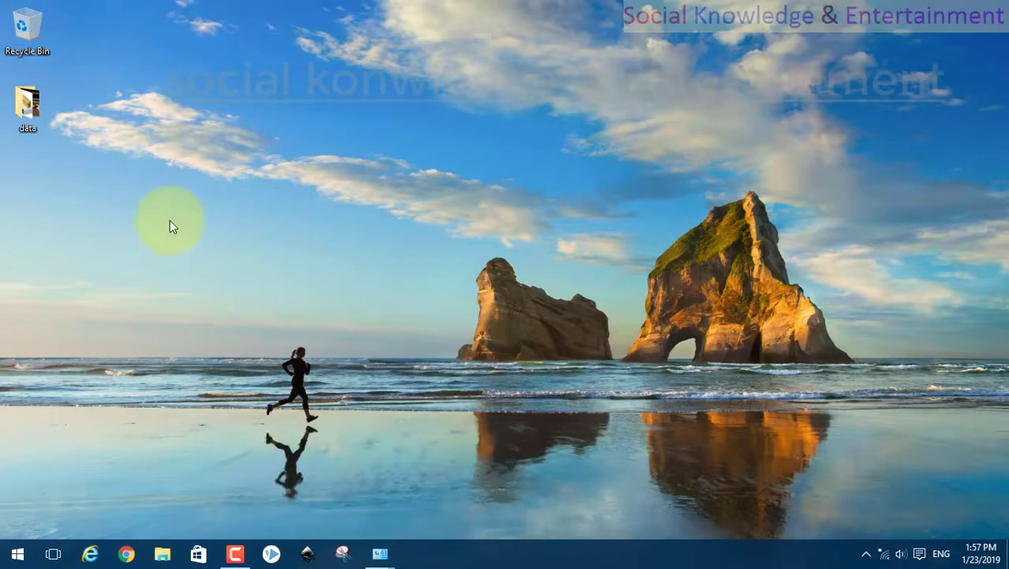
{"action": "left_click", "coordinate": [4, 559]}
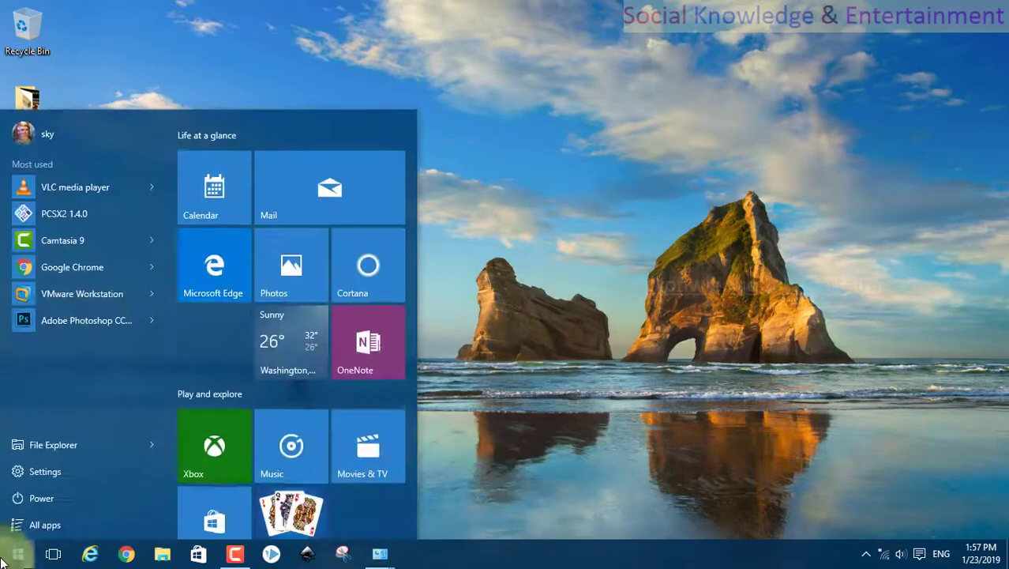
{"action": "left_click", "coordinate": [36, 474]}
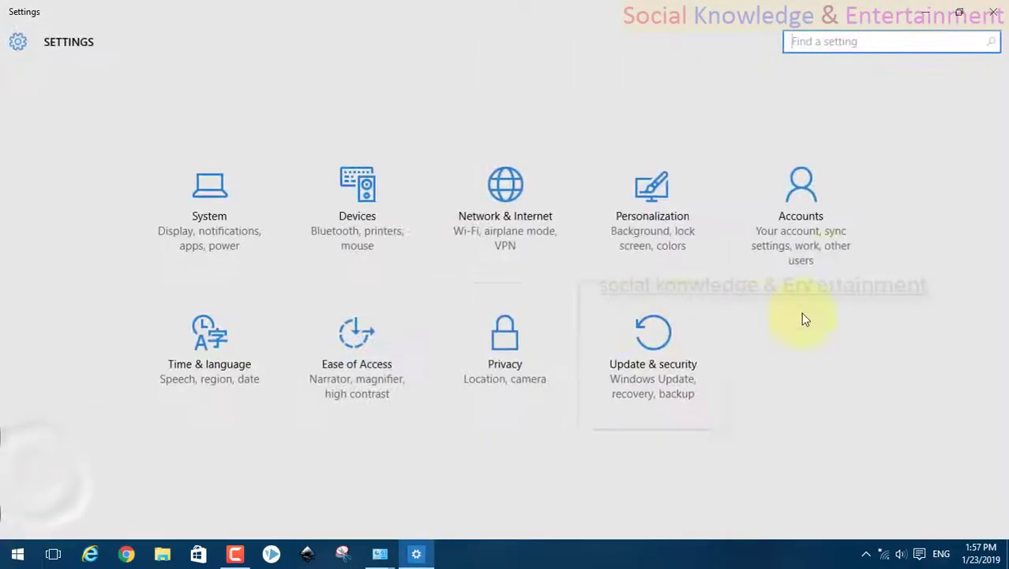
{"action": "left_click", "coordinate": [694, 233]}
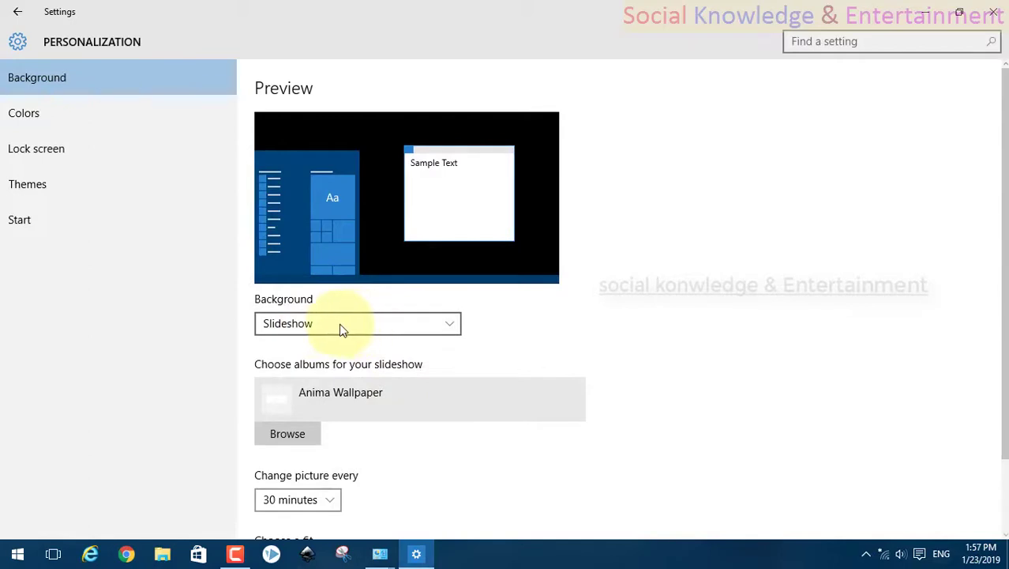
{"action": "left_click_drag", "start_coordinate": [1005, 263], "coordinate": [1003, 352]}
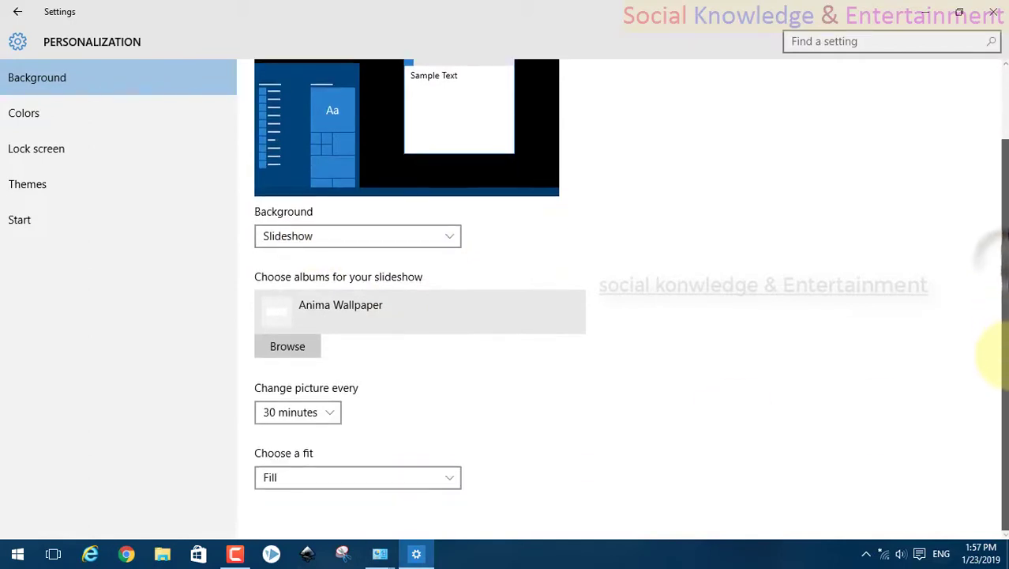
{"action": "left_click", "coordinate": [304, 417]}
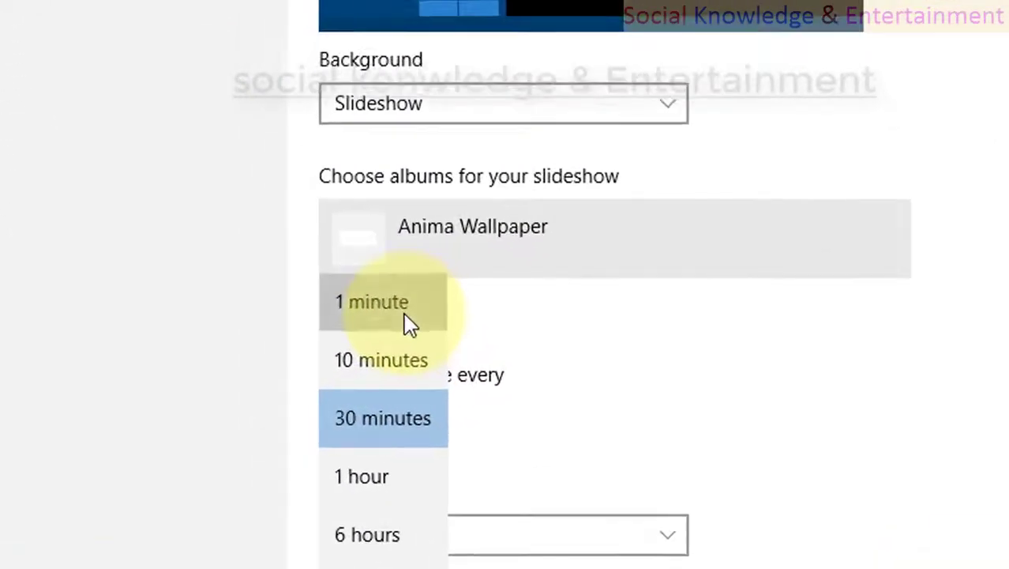
{"action": "left_click", "coordinate": [404, 314]}
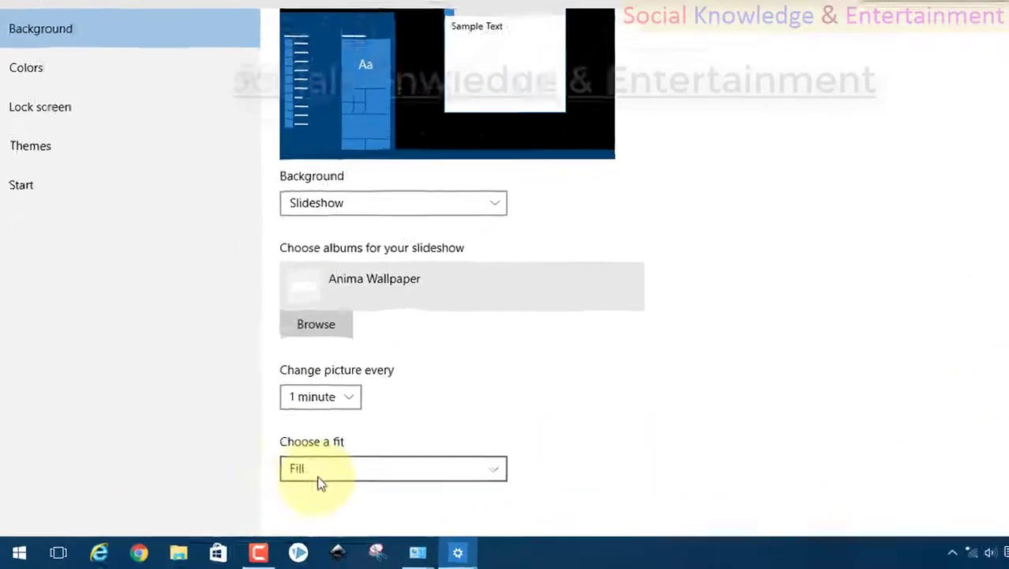
Step: Set the slideshow's picture fit to Stretch and close Settings
{"action": "left_click", "coordinate": [317, 476]}
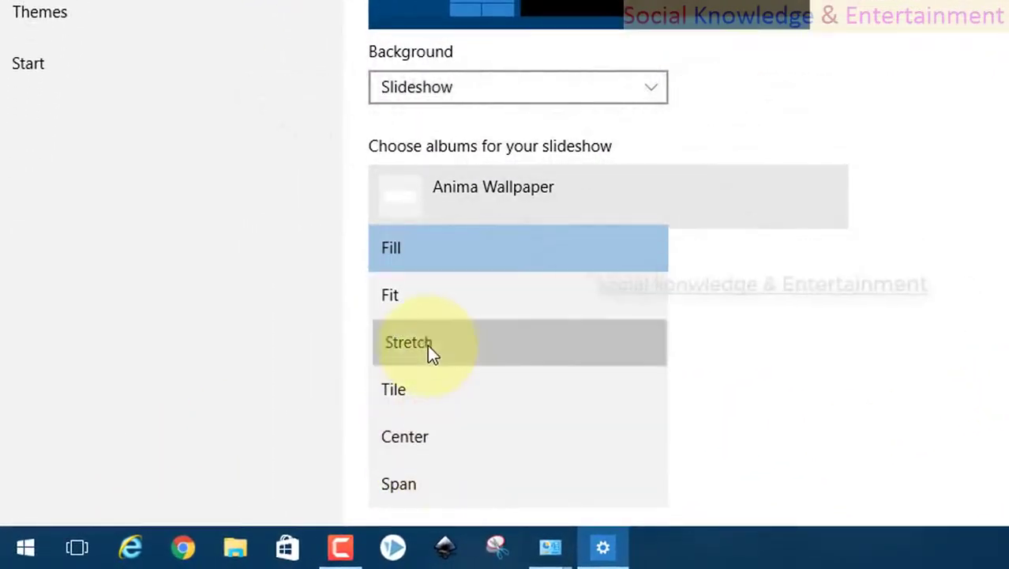
{"action": "left_click", "coordinate": [427, 345]}
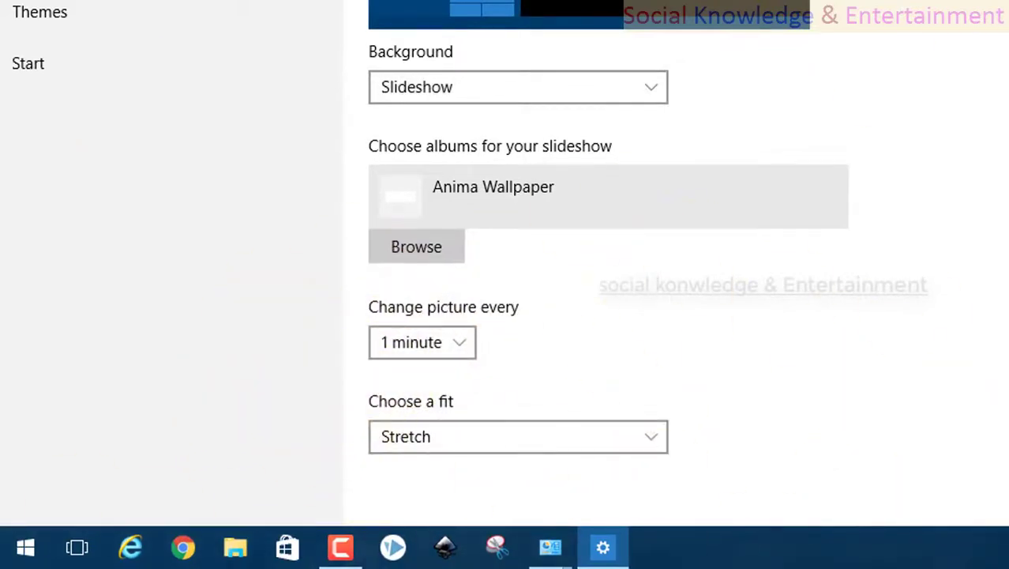
{"action": "left_click", "coordinate": [17, 22]}
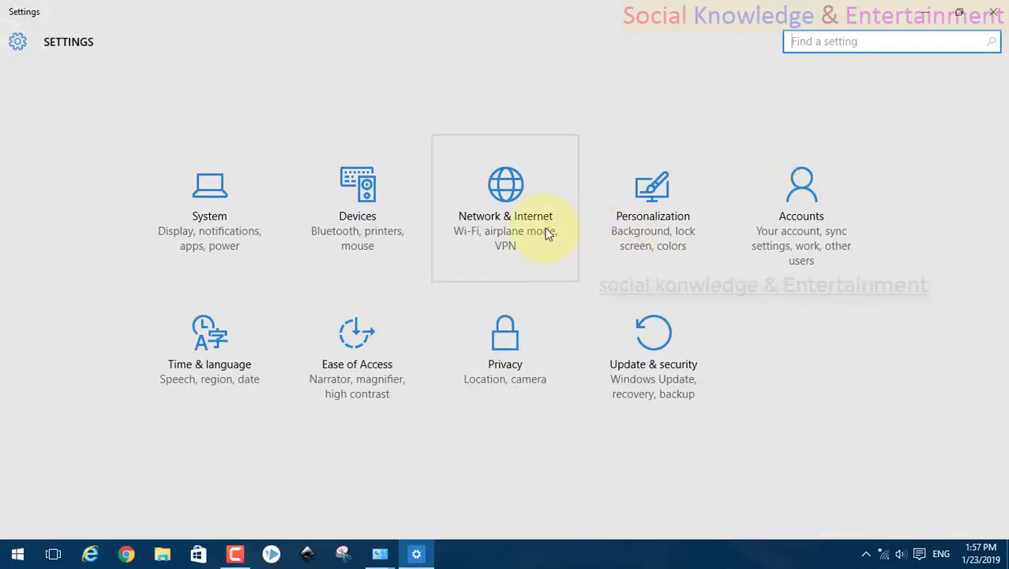
{"action": "left_click", "coordinate": [988, 10]}
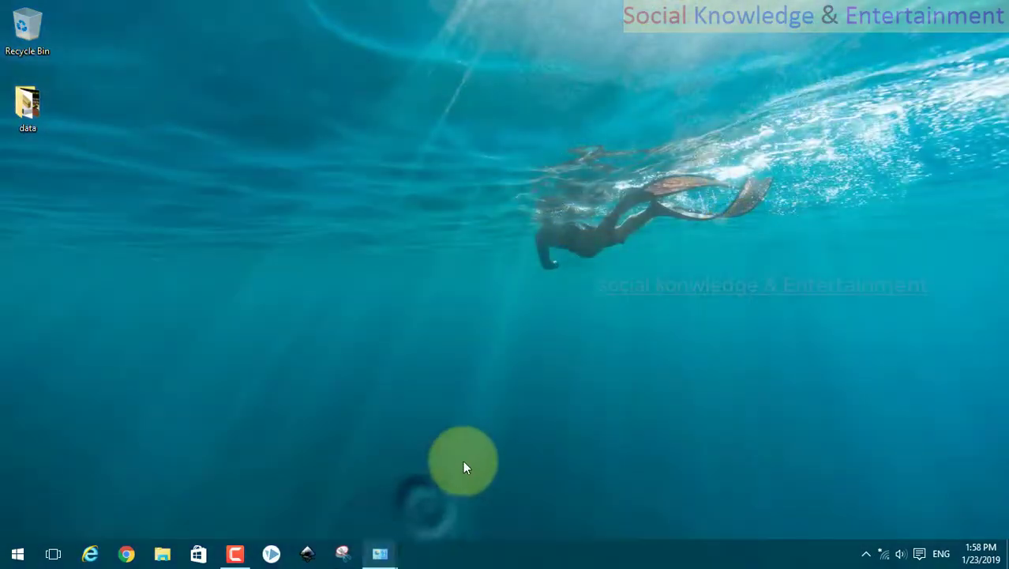
Step: Restore the Control Panel's Personalization window, apply the Flowers theme and minimize the window to show the desktop
{"action": "mouse_move", "coordinate": [380, 556]}
{"action": "left_click", "coordinate": [423, 503]}
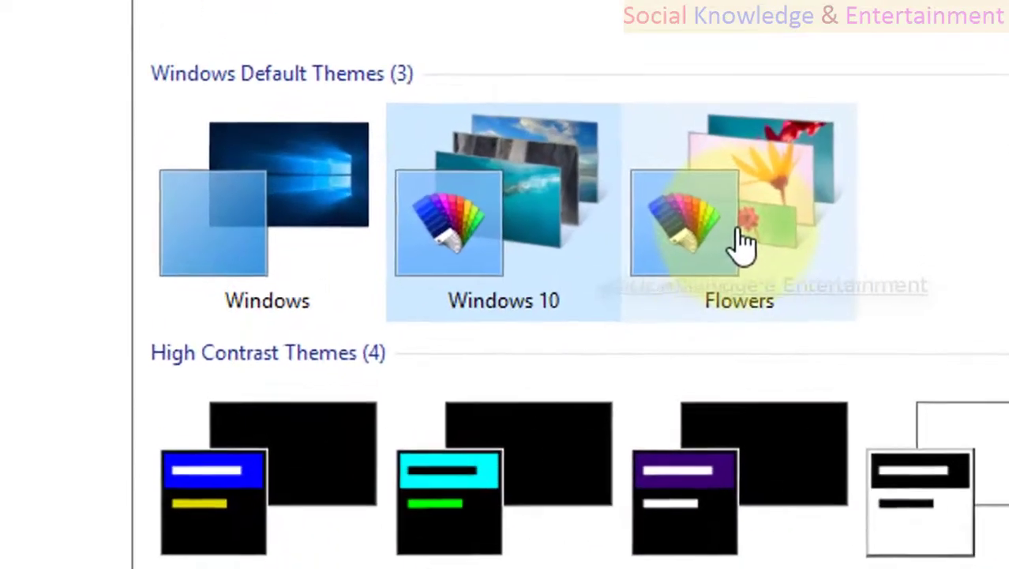
{"action": "left_click", "coordinate": [537, 268]}
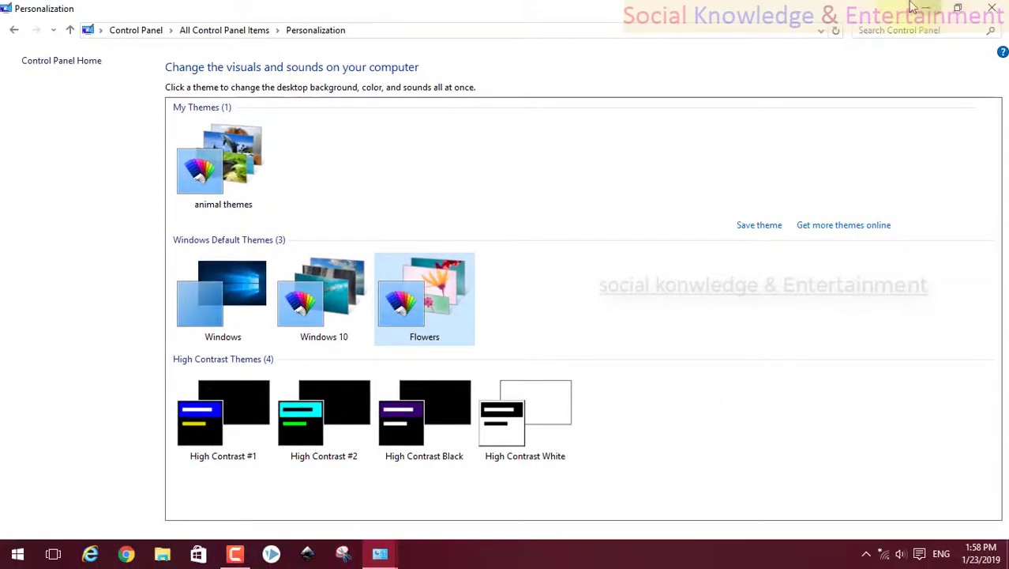
{"action": "left_click", "coordinate": [913, 7]}
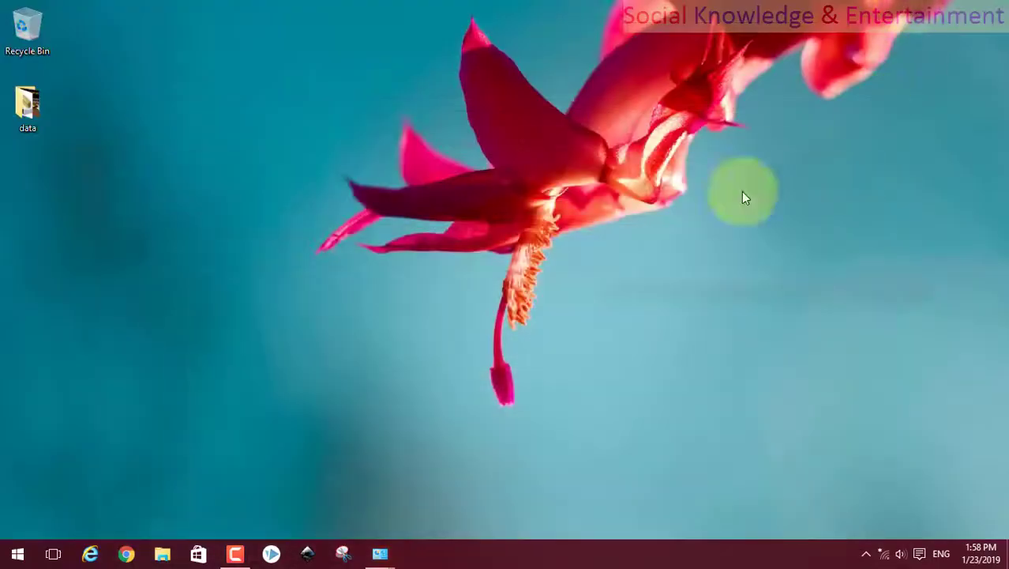
Step: Cycle through the Flowers theme's pictures by switching to the next desktop background three times
{"action": "right_click", "coordinate": [362, 124]}
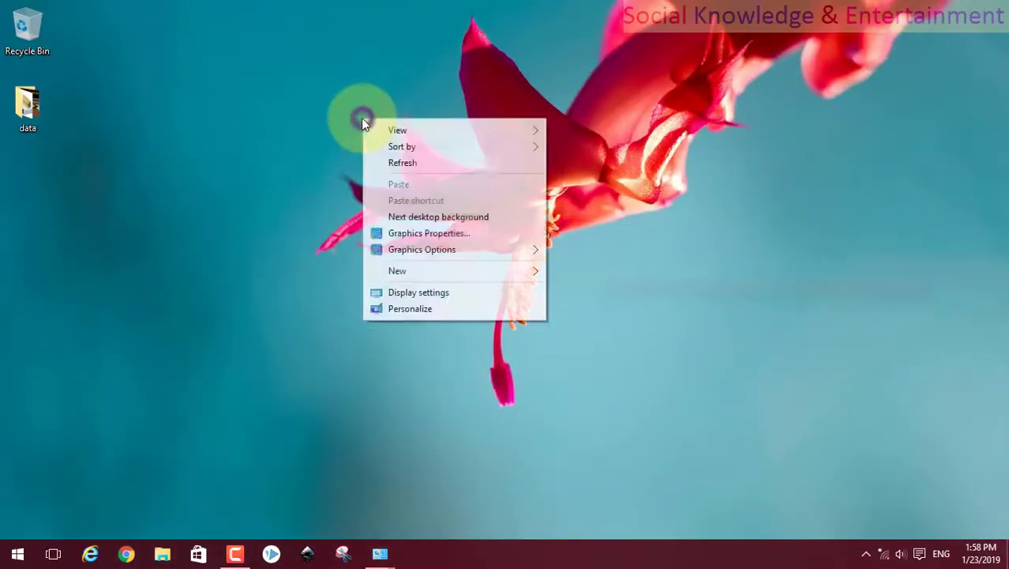
{"action": "left_click", "coordinate": [403, 213]}
{"action": "right_click", "coordinate": [232, 208]}
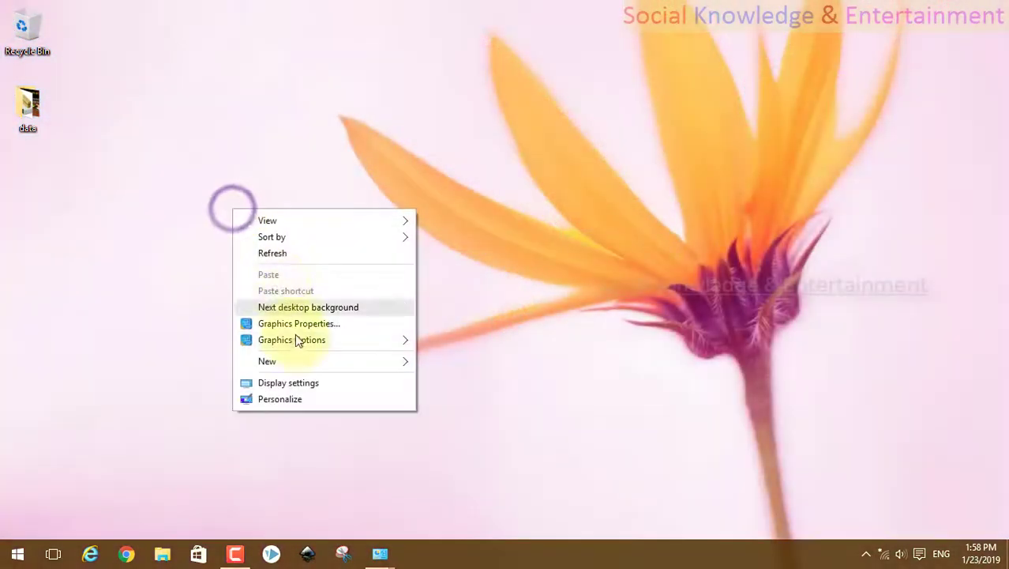
{"action": "left_click", "coordinate": [281, 314]}
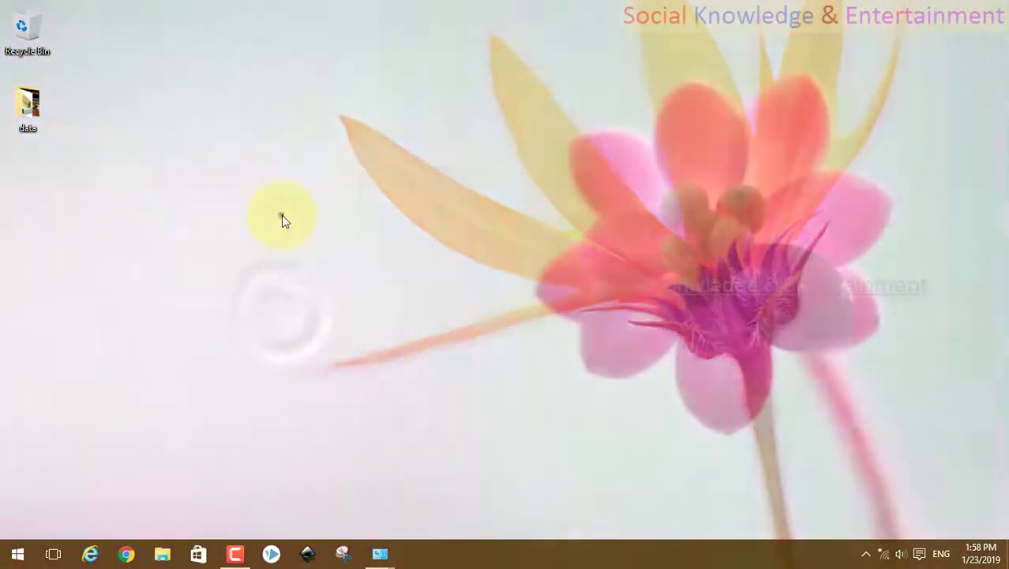
{"action": "right_click", "coordinate": [282, 215]}
{"action": "left_click", "coordinate": [307, 316]}
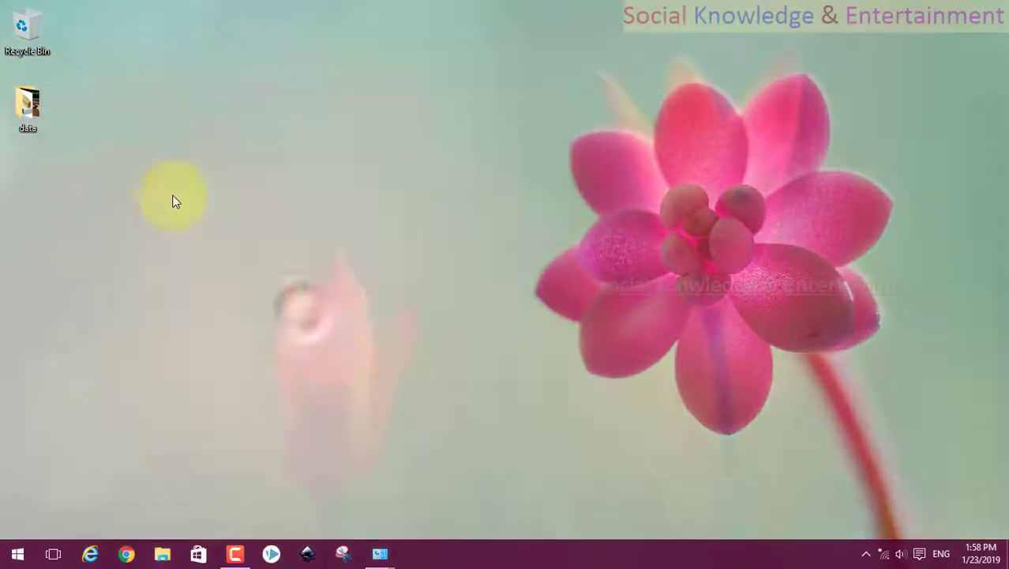
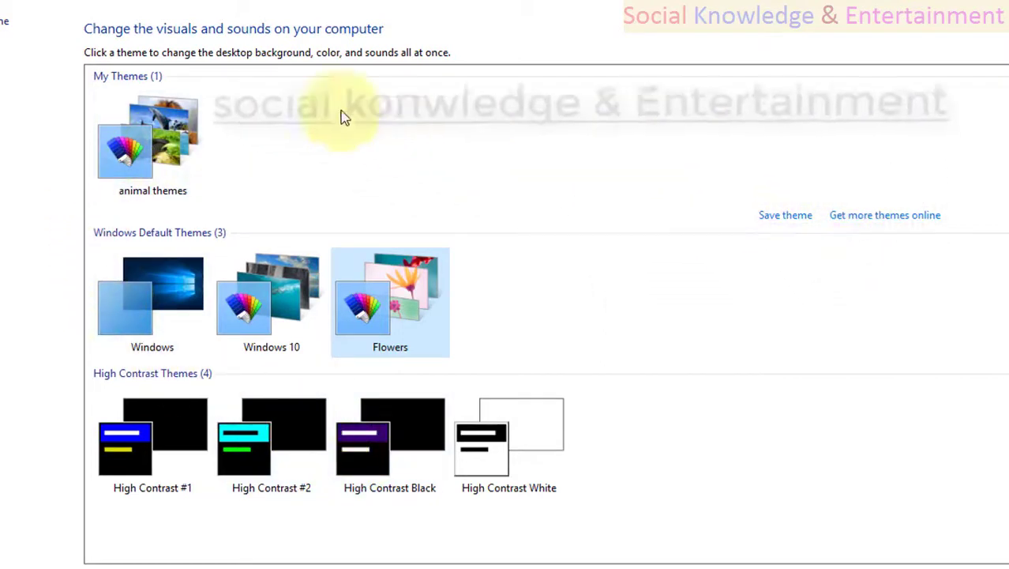
Step: Apply the animal themes theme from My Themes and clear the open windows to show the desktop
{"action": "left_click", "coordinate": [153, 144]}
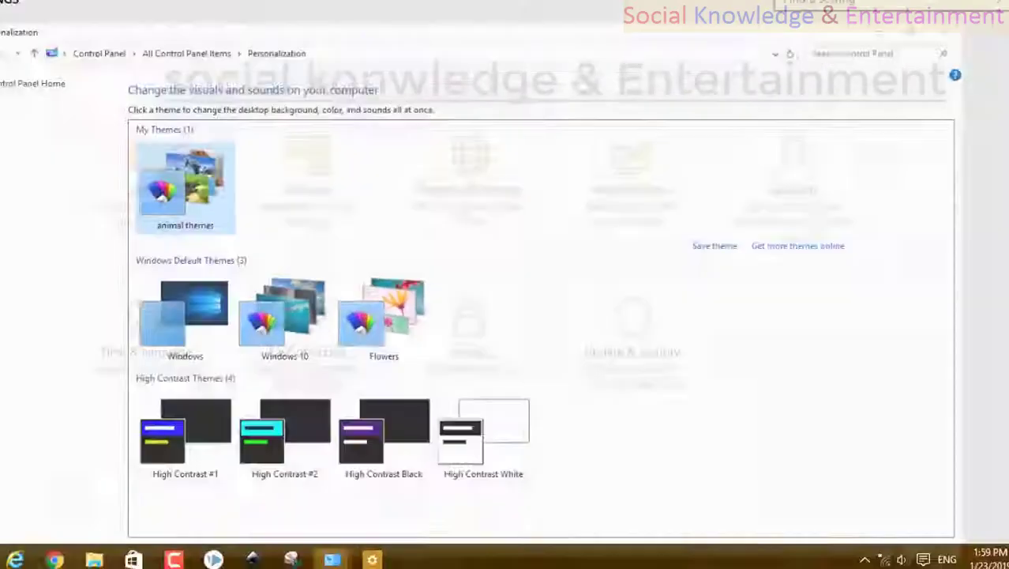
{"action": "left_click", "coordinate": [993, 8]}
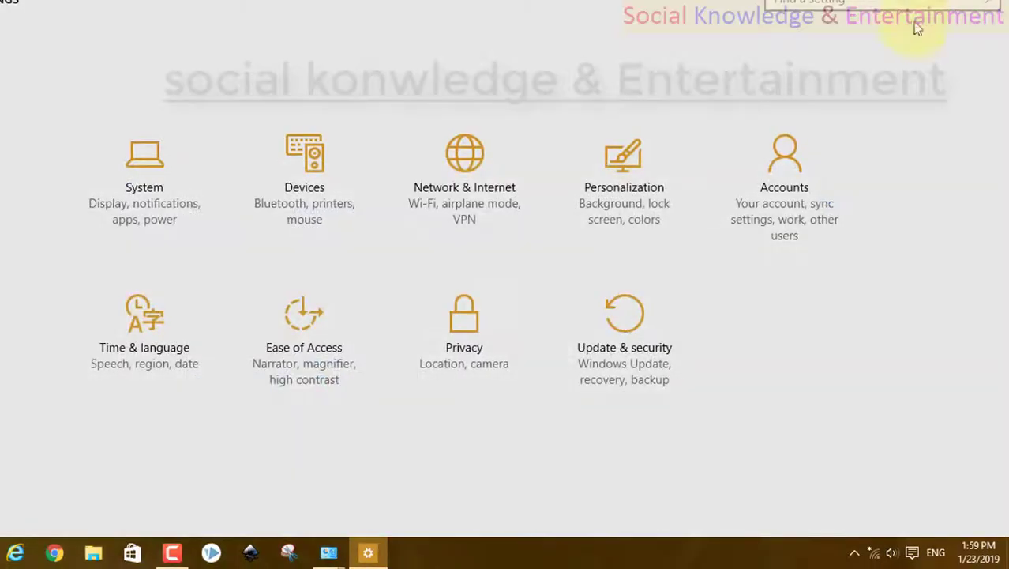
{"action": "key", "text": "alt+F4"}
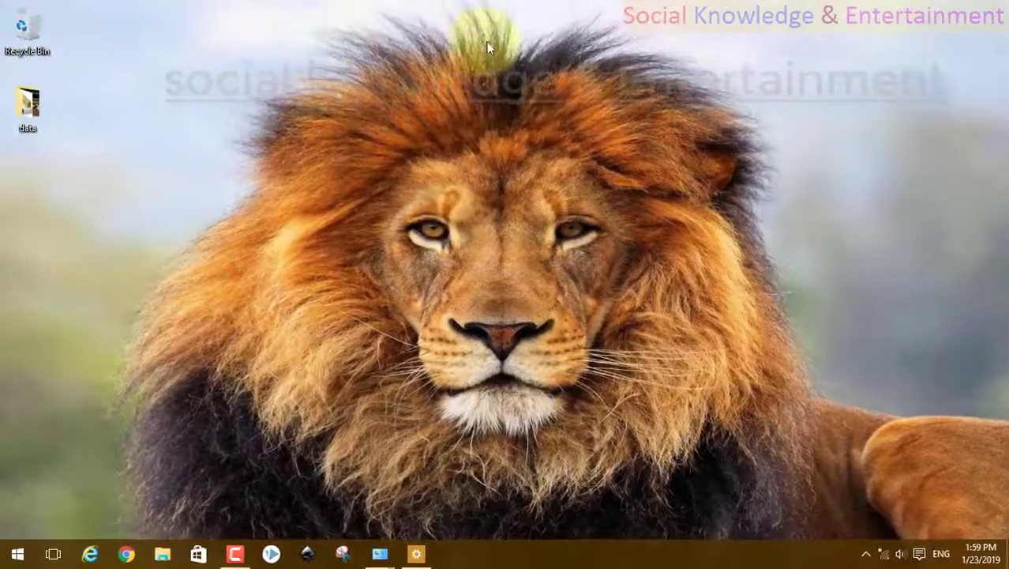
Step: Open Personalize from the desktop, review the slideshow's picture interval and fit options, and return to the desktop
{"action": "right_click", "coordinate": [307, 210]}
{"action": "left_click", "coordinate": [177, 123]}
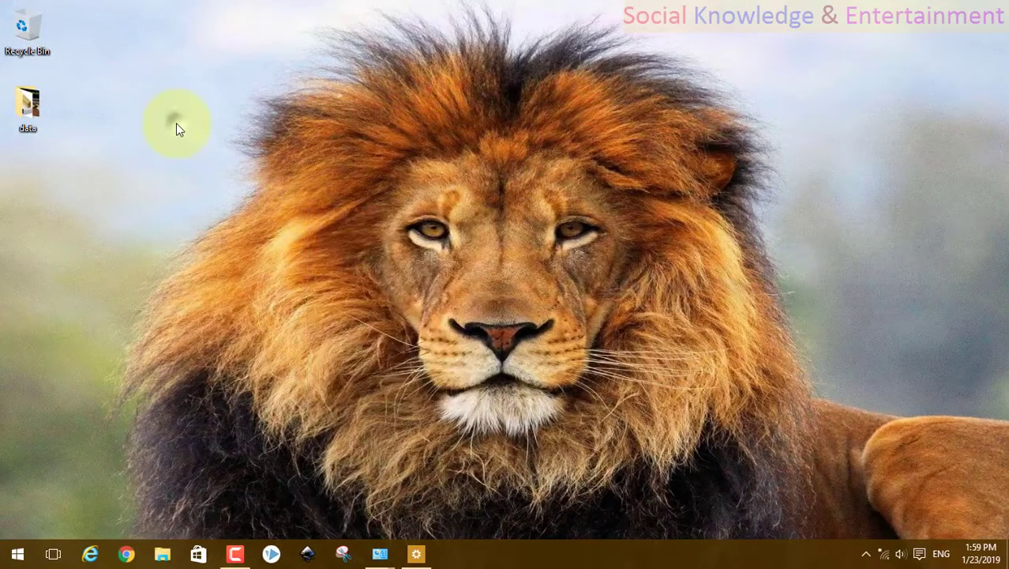
{"action": "right_click", "coordinate": [334, 149]}
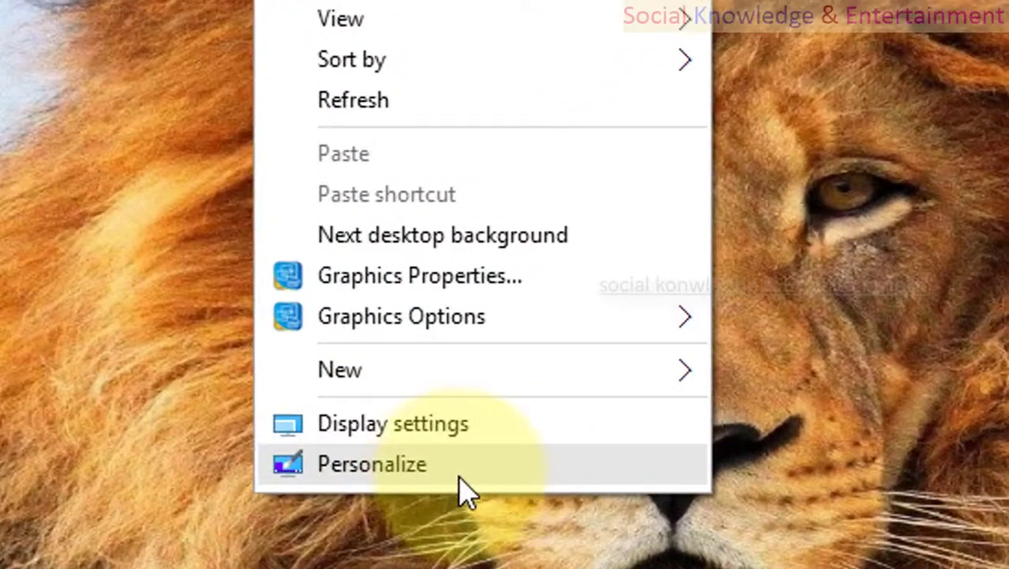
{"action": "left_click", "coordinate": [459, 474]}
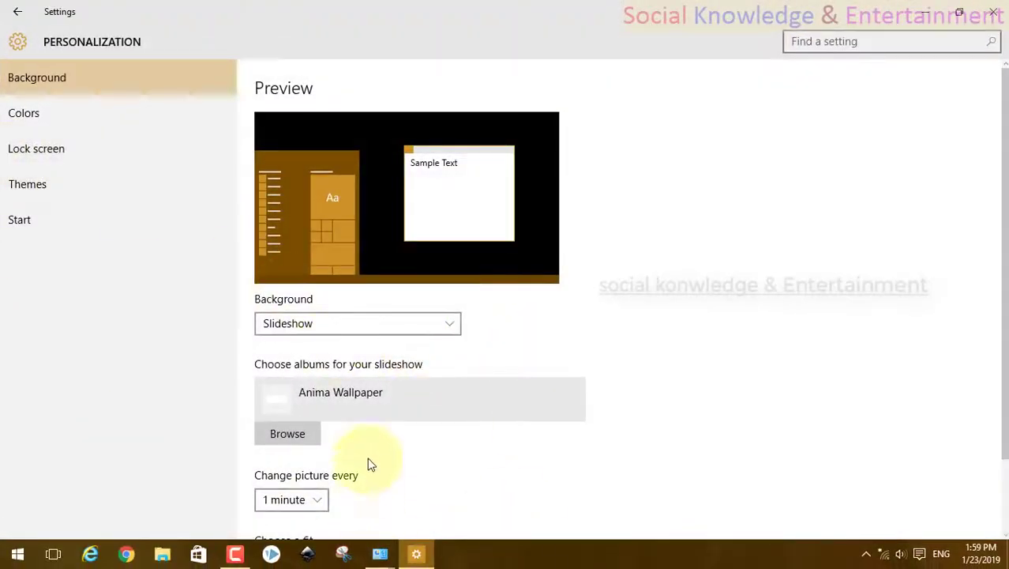
{"action": "scroll", "coordinate": [367, 466], "scroll_direction": "down", "scroll_amount": 2}
{"action": "scroll", "coordinate": [360, 486], "scroll_direction": "up", "scroll_amount": 2}
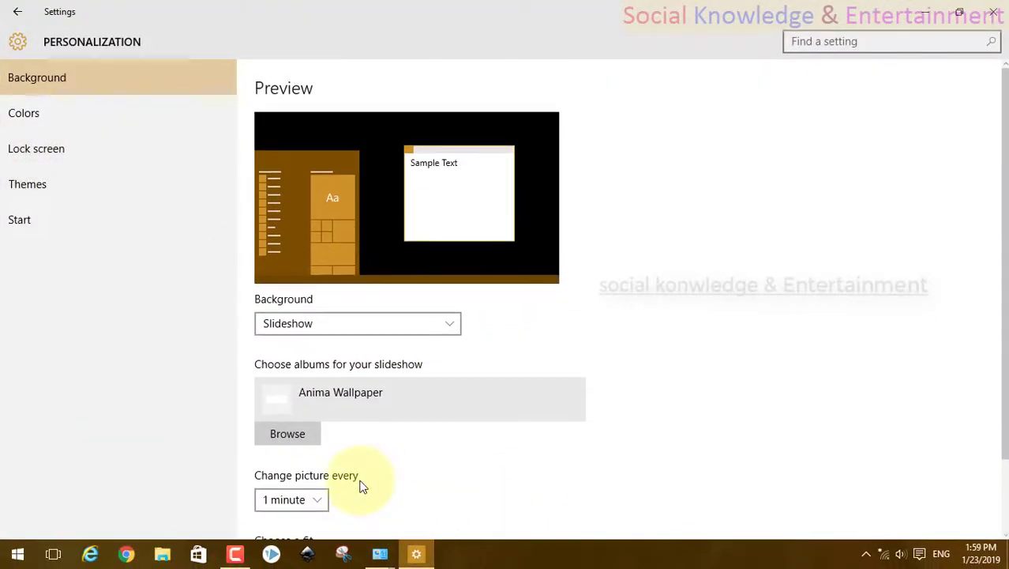
{"action": "scroll", "coordinate": [362, 485], "scroll_direction": "down", "scroll_amount": 2}
{"action": "scroll", "coordinate": [361, 486], "scroll_direction": "up", "scroll_amount": 2}
{"action": "scroll", "coordinate": [361, 485], "scroll_direction": "down", "scroll_amount": 2}
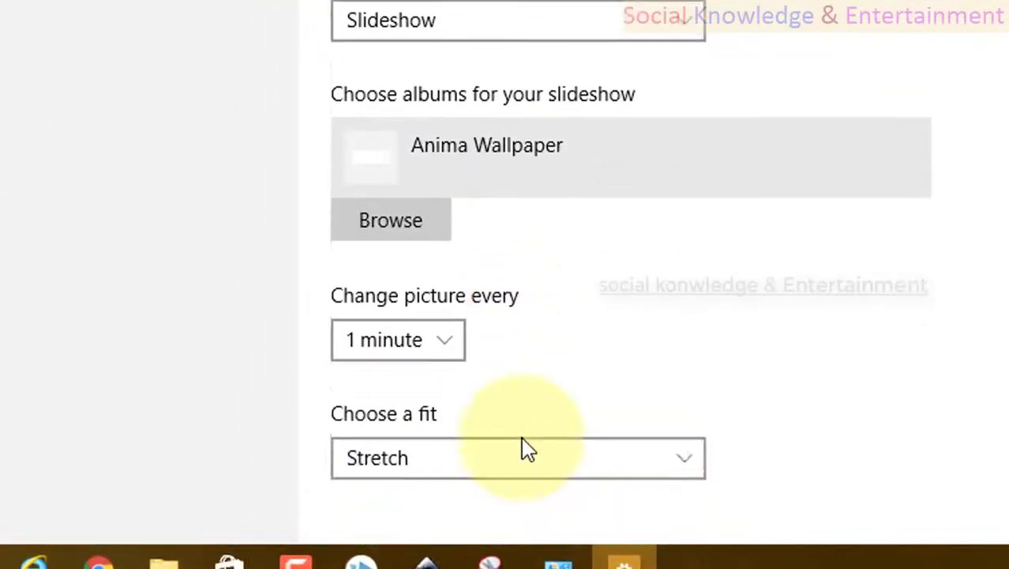
{"action": "scroll", "coordinate": [527, 449], "scroll_direction": "down", "scroll_amount": 1}
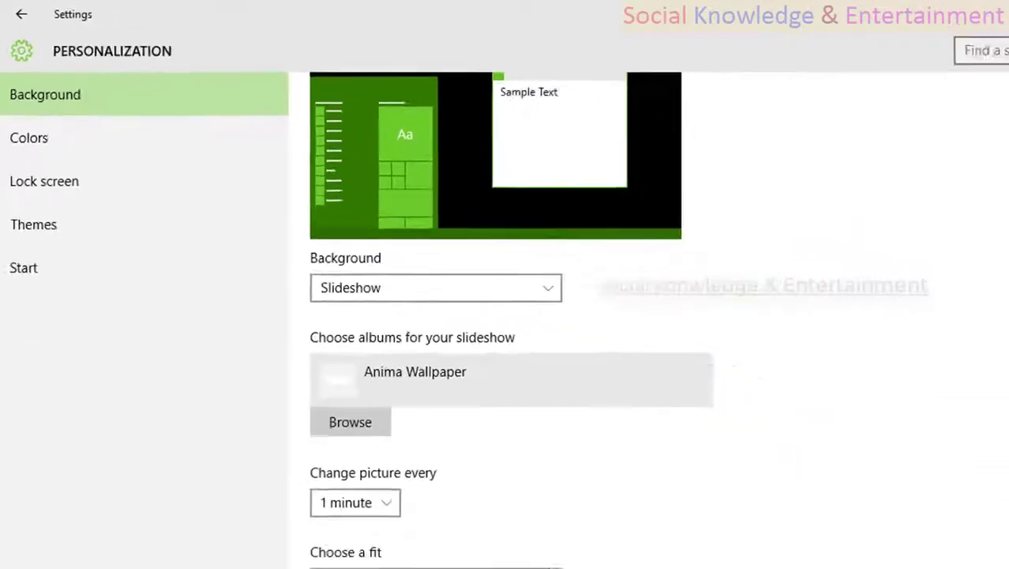
{"action": "key", "text": "super+d"}
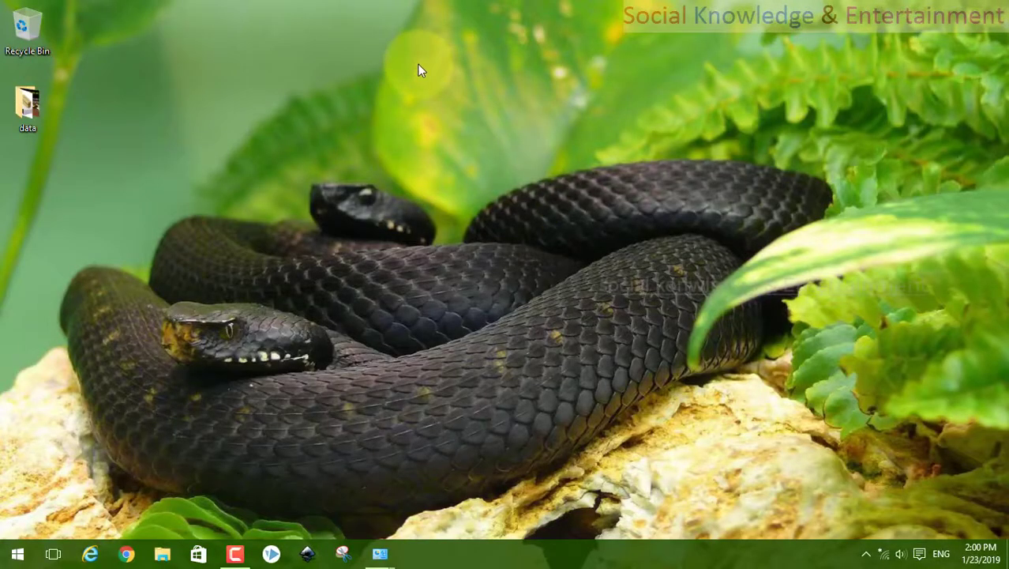
Step: Restore the Personalization window and check the Start menu and calendar colors under the animal themes theme
{"action": "mouse_move", "coordinate": [378, 555]}
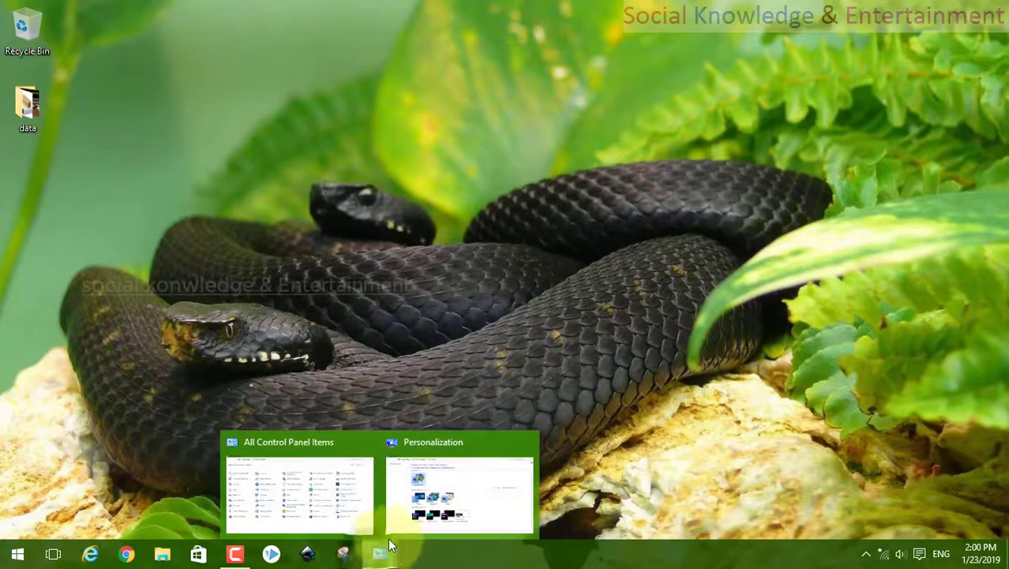
{"action": "left_click", "coordinate": [417, 510]}
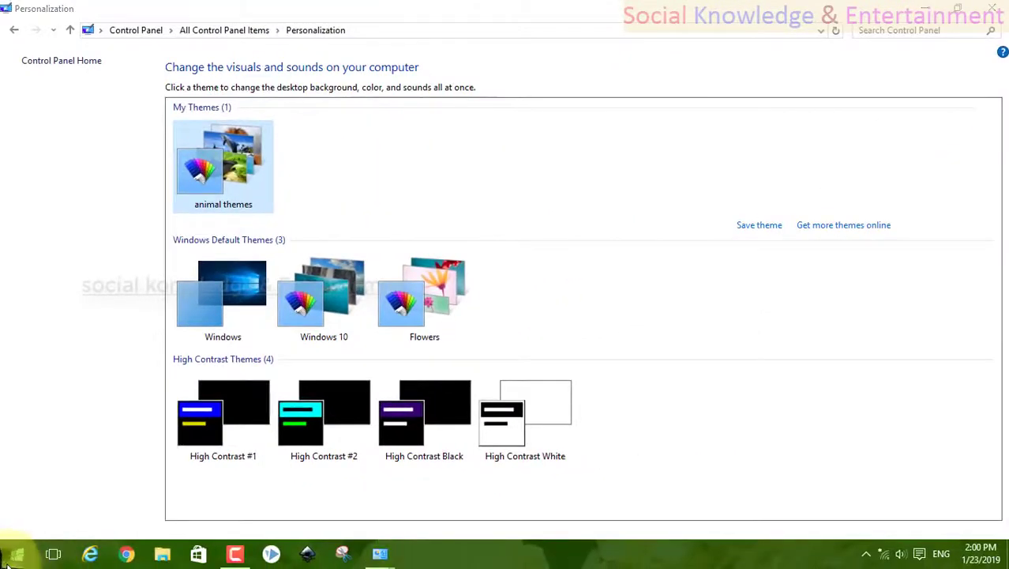
{"action": "left_click", "coordinate": [11, 556]}
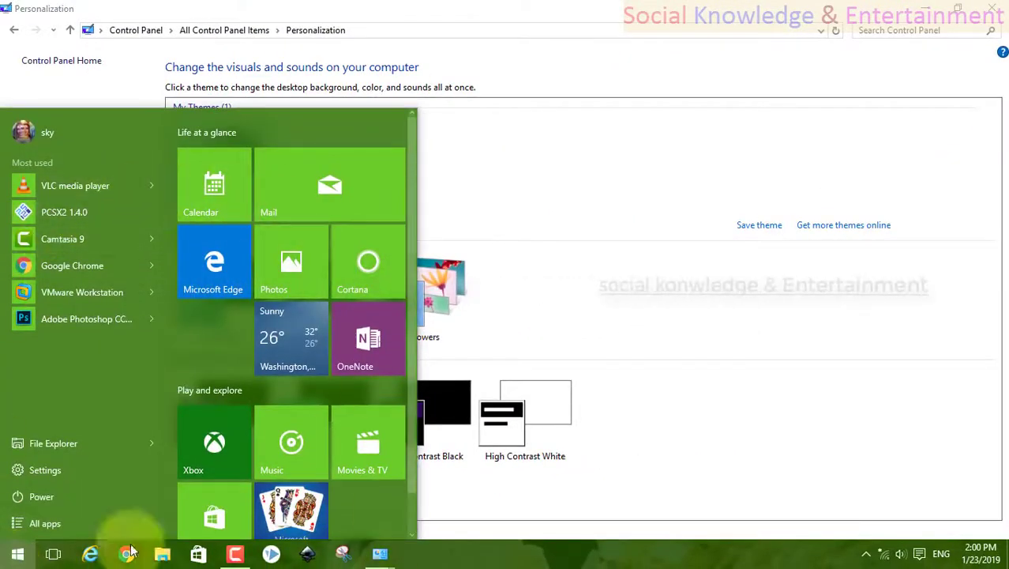
{"action": "left_click", "coordinate": [983, 553]}
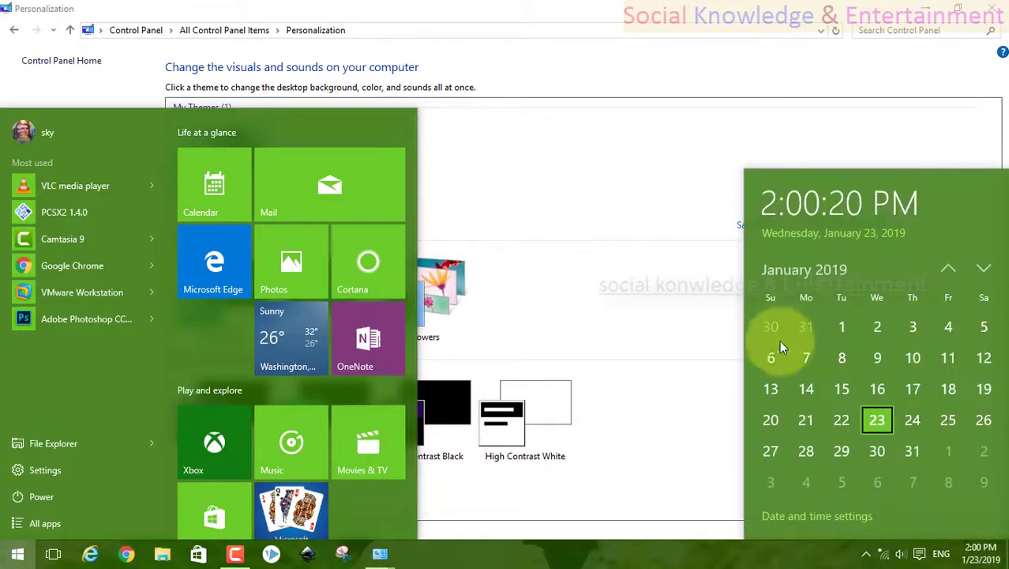
{"action": "left_click", "coordinate": [598, 256]}
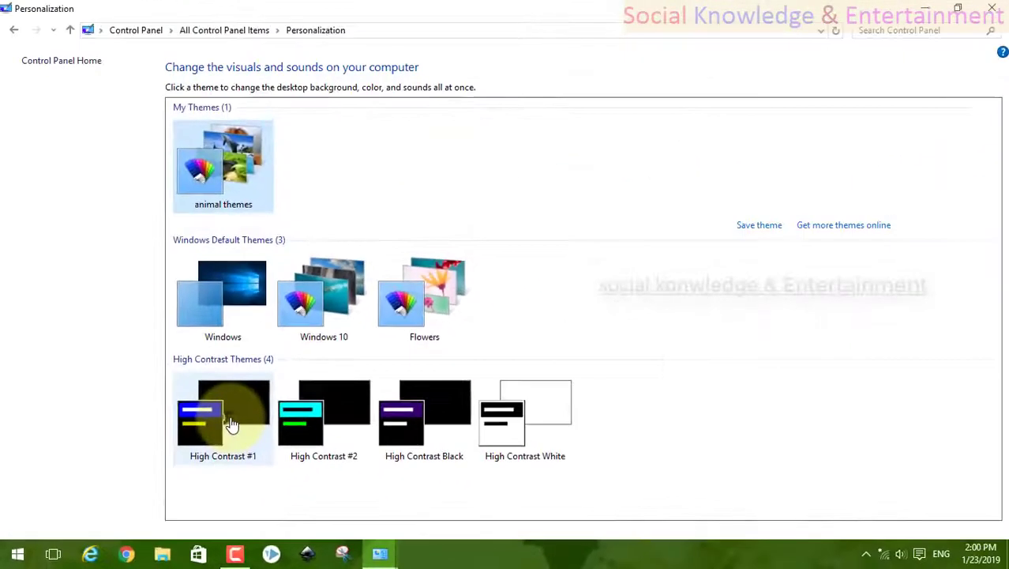
Step: Apply the High Contrast #1 theme and check how the Start menu and calendar look with it
{"action": "left_click", "coordinate": [231, 424]}
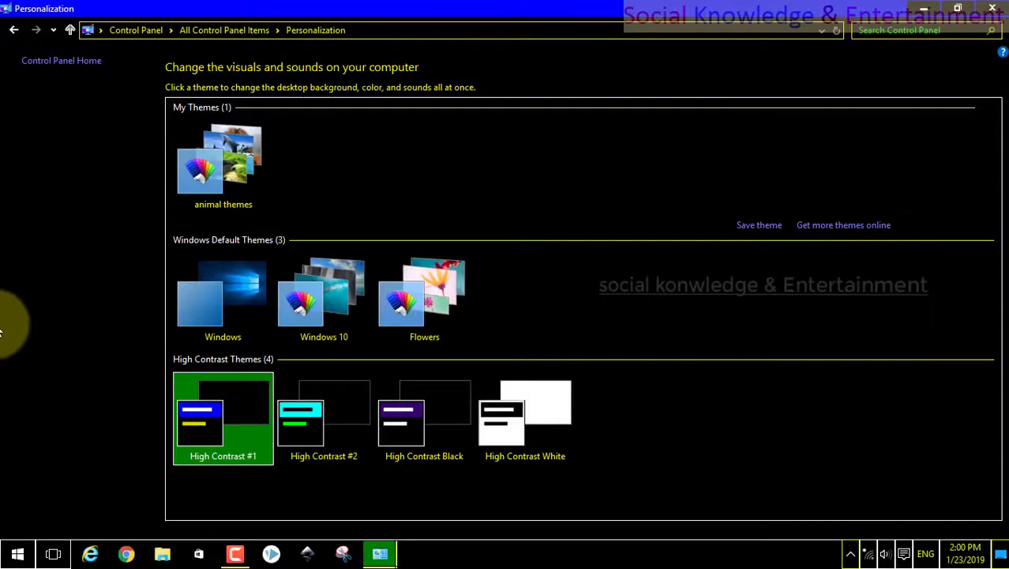
{"action": "left_click", "coordinate": [17, 555]}
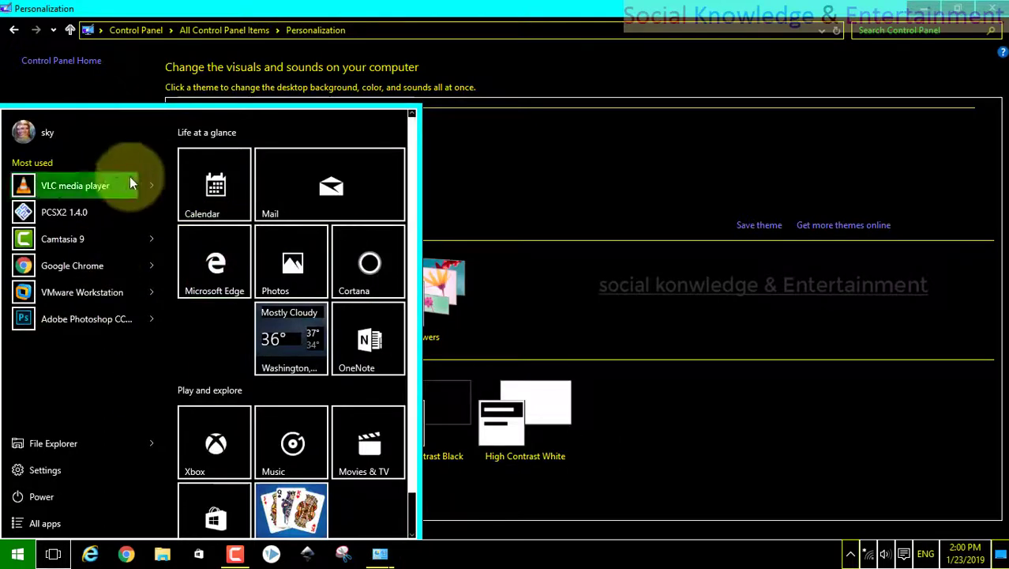
{"action": "left_click", "coordinate": [964, 555]}
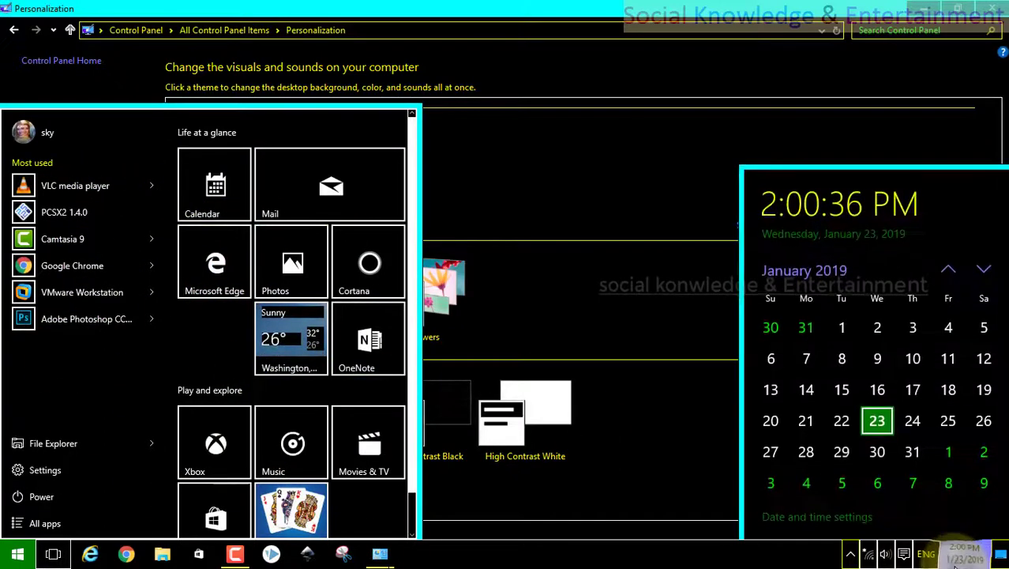
{"action": "left_click", "coordinate": [582, 378]}
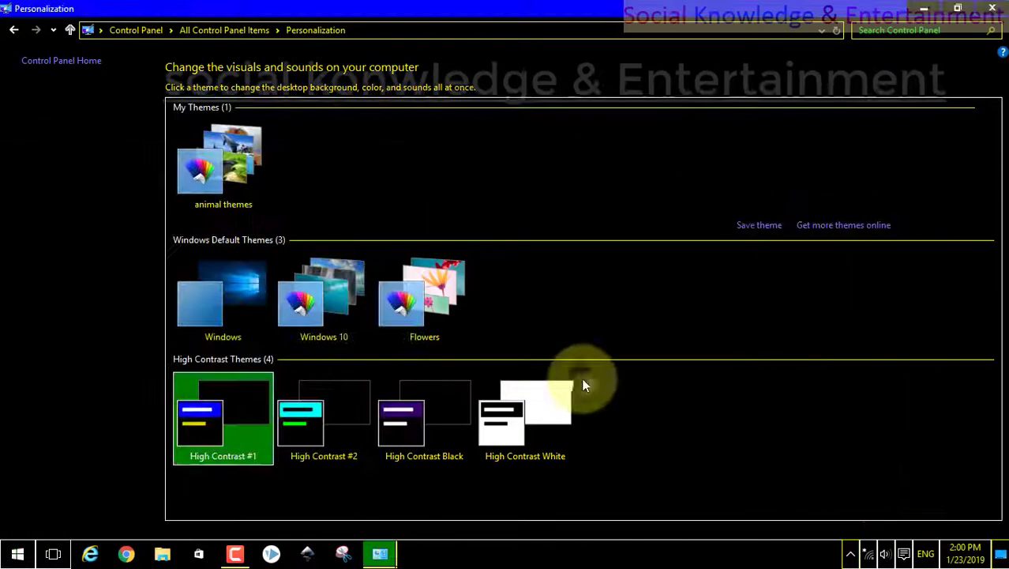
Step: Apply the High Contrast #2 theme and check its effect on the Start menu and calendar
{"action": "left_click", "coordinate": [309, 425]}
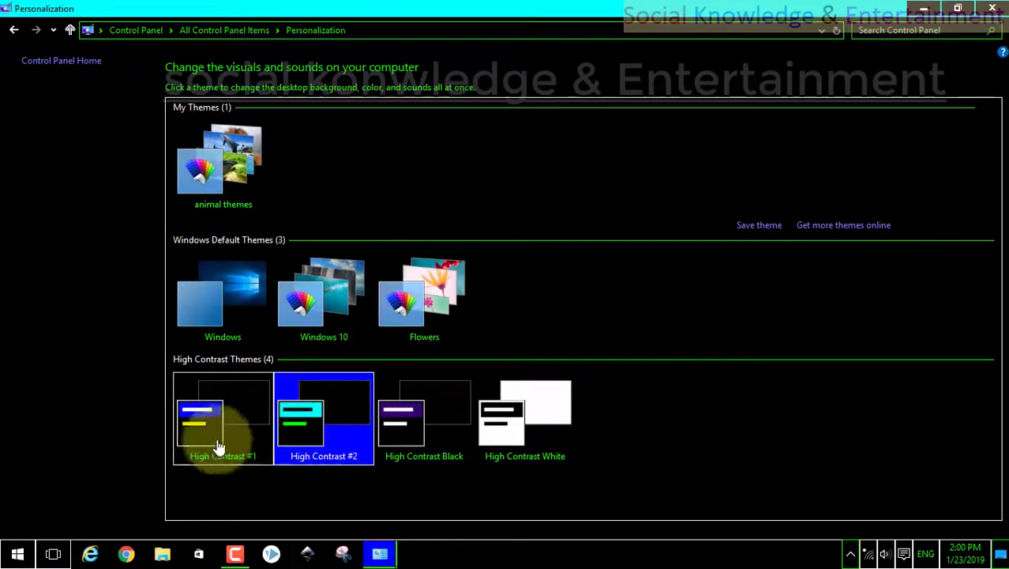
{"action": "left_click", "coordinate": [4, 563]}
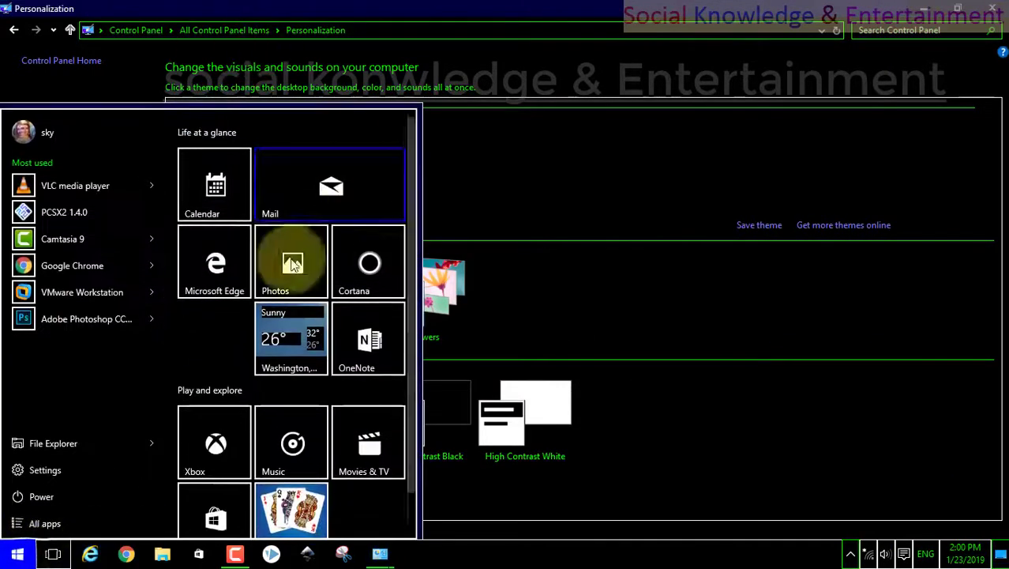
{"action": "left_click", "coordinate": [962, 557]}
{"action": "left_click", "coordinate": [663, 298]}
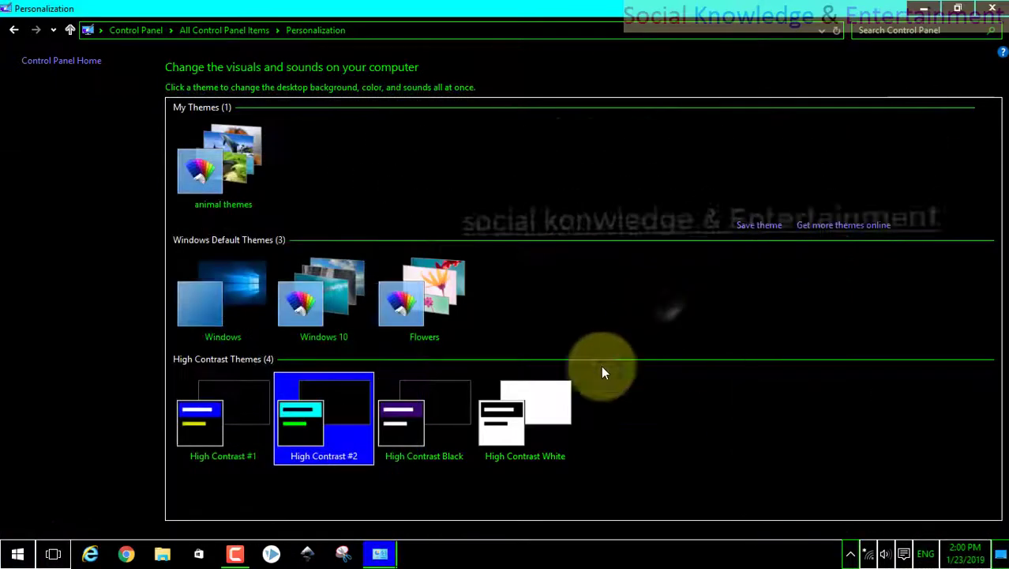
Step: Apply the High Contrast Black theme and preview the Start menu in its colors
{"action": "left_click", "coordinate": [462, 430]}
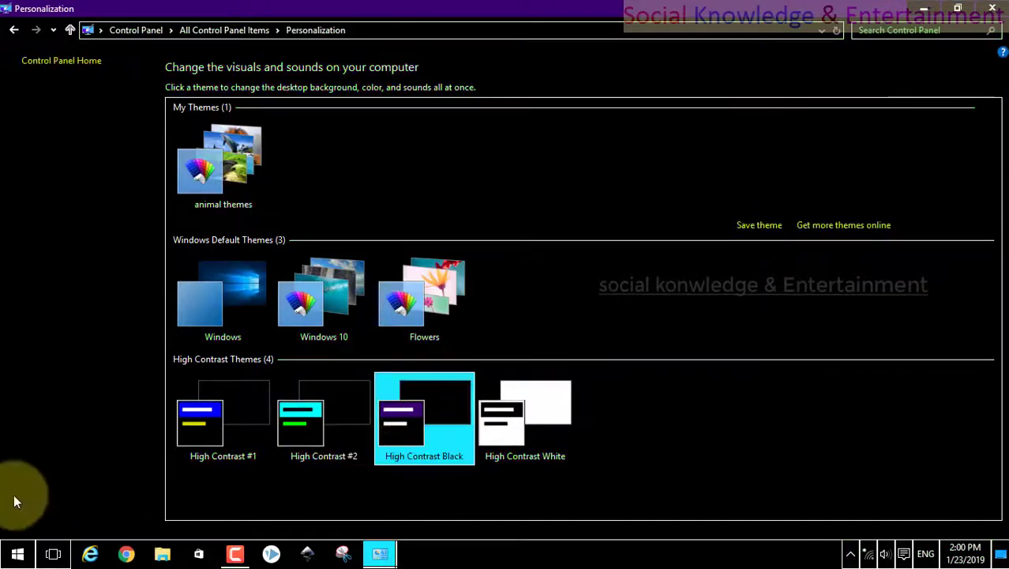
{"action": "left_click", "coordinate": [18, 553]}
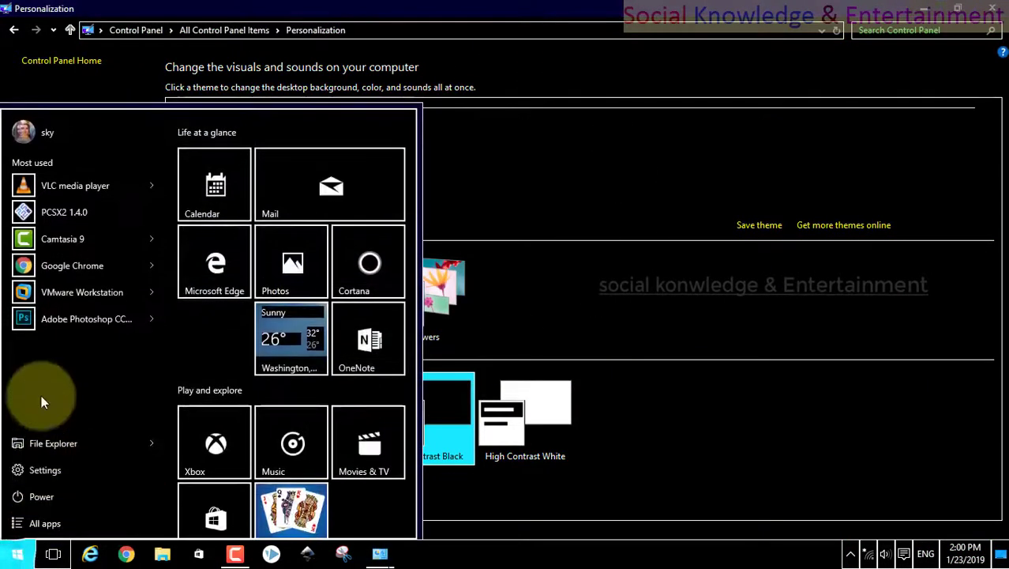
{"action": "left_click", "coordinate": [790, 442]}
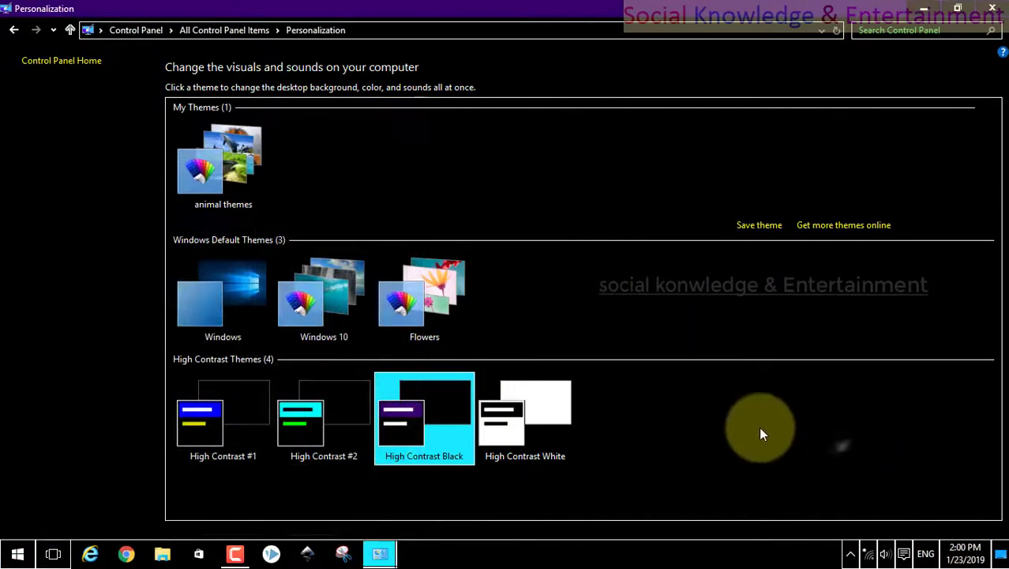
Step: Apply the High Contrast White theme and preview the Start menu and calendar in its colors
{"action": "left_click", "coordinate": [497, 415]}
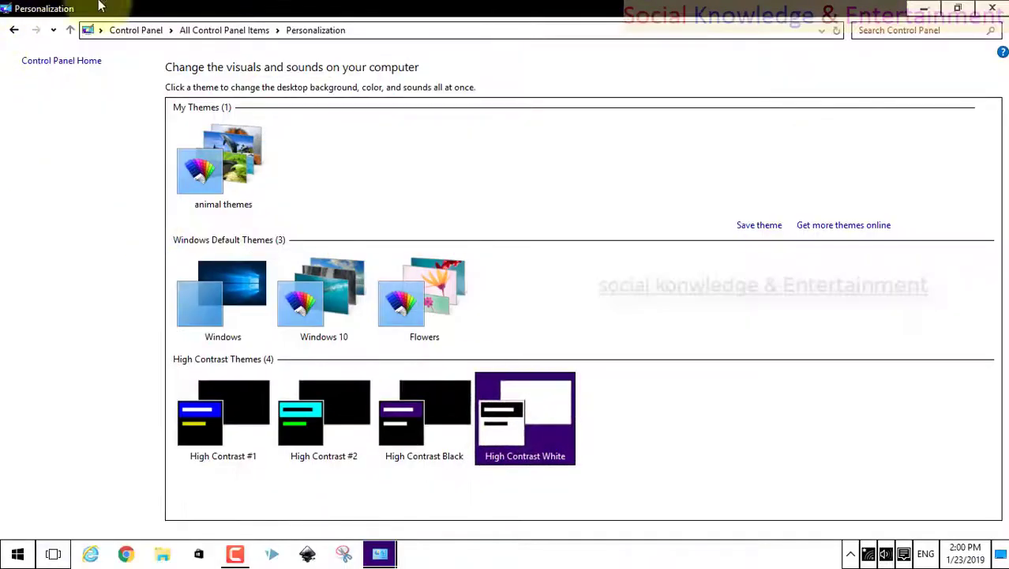
{"action": "left_click", "coordinate": [17, 553]}
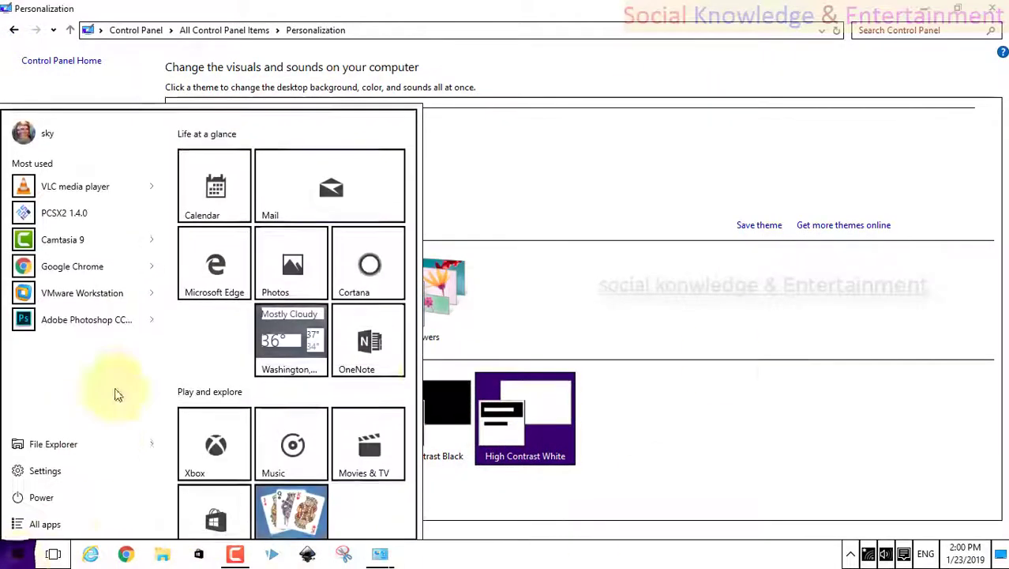
{"action": "left_click", "coordinate": [952, 551]}
{"action": "left_click", "coordinate": [682, 332]}
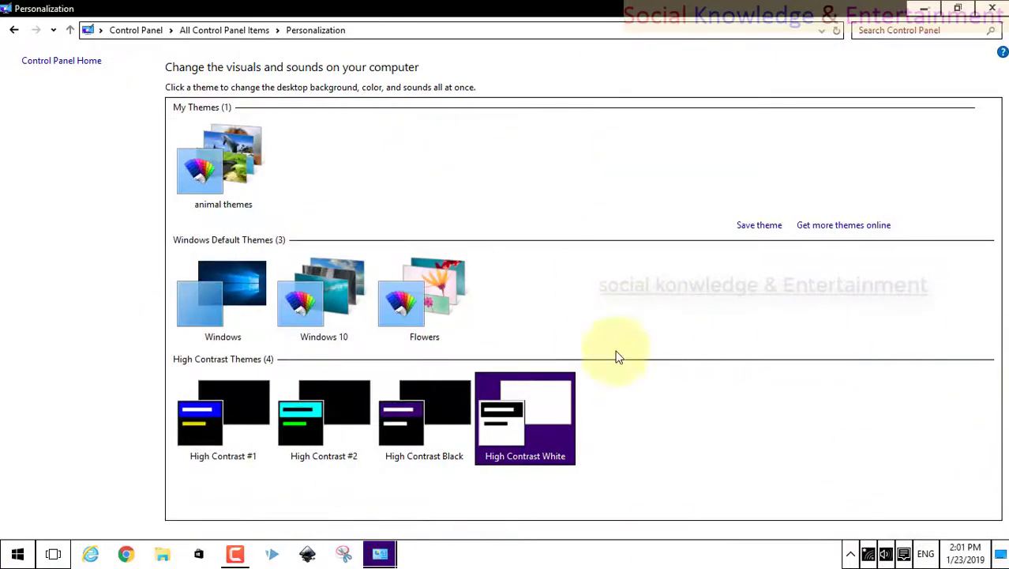
Step: Reapply the animal themes theme from My Themes and check the Start menu and calendar colors
{"action": "left_click", "coordinate": [215, 150]}
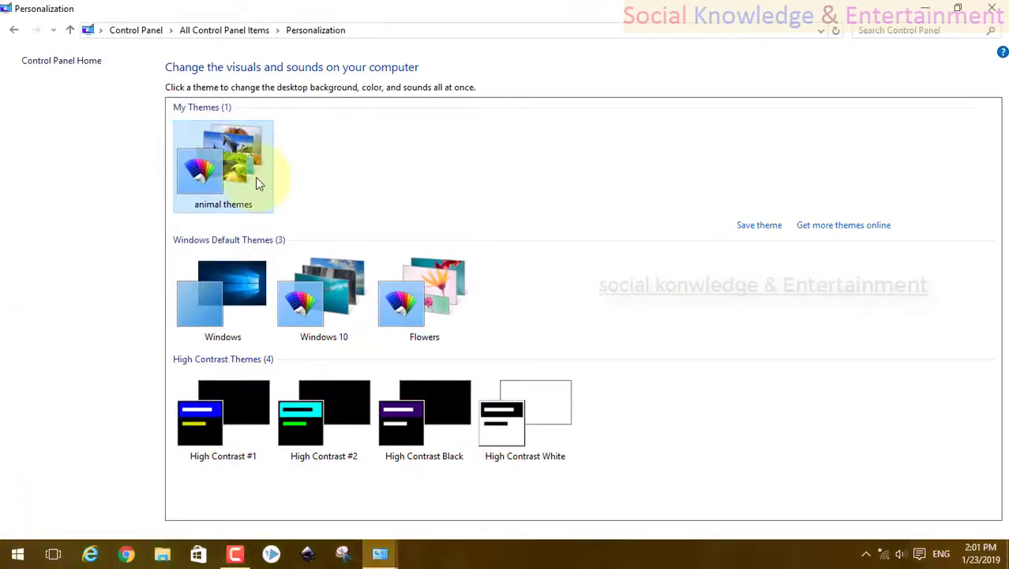
{"action": "left_click", "coordinate": [18, 554]}
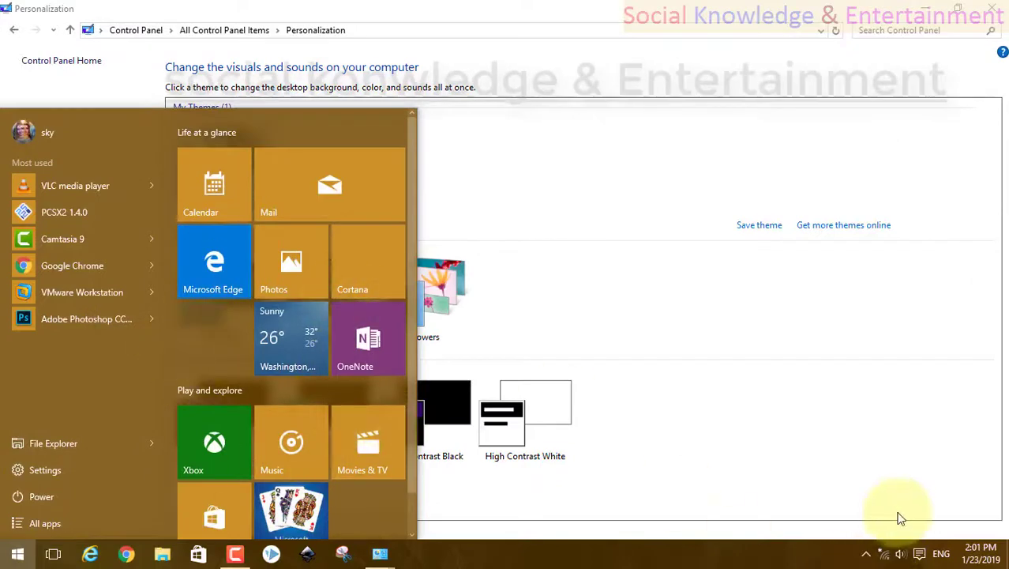
{"action": "left_click", "coordinate": [979, 553]}
{"action": "left_click", "coordinate": [979, 553]}
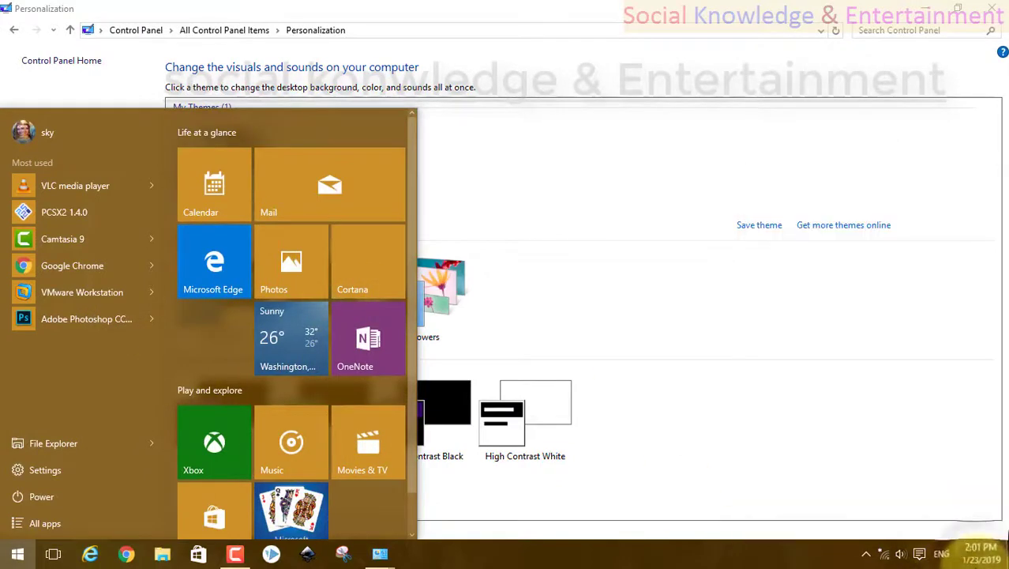
{"action": "left_click", "coordinate": [799, 363]}
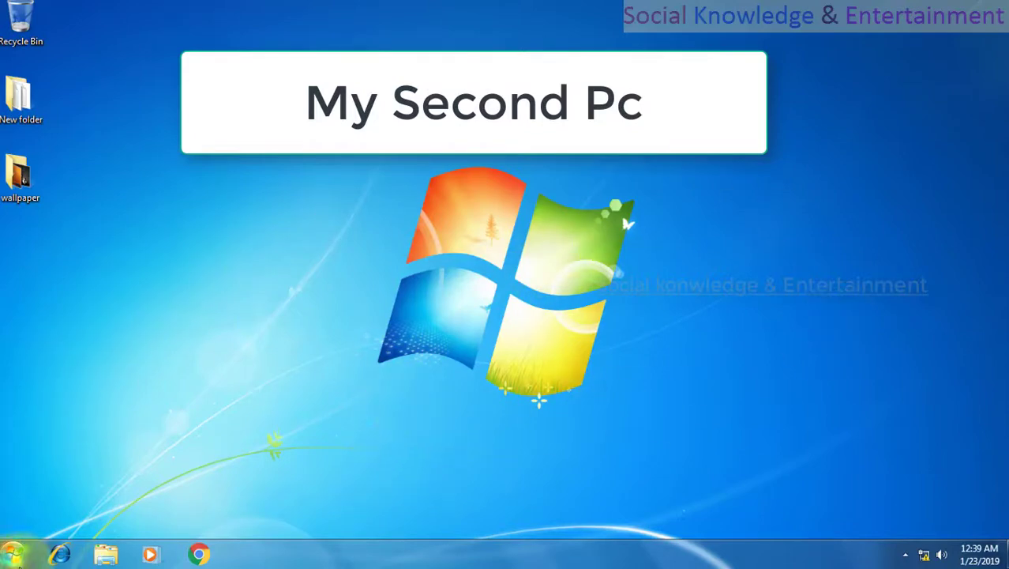
Step: On the Windows 7 PC, open Personalization from the Control Panel, review the Aero, Basic and High Contrast themes, and minimize the window
{"action": "left_click", "coordinate": [14, 554]}
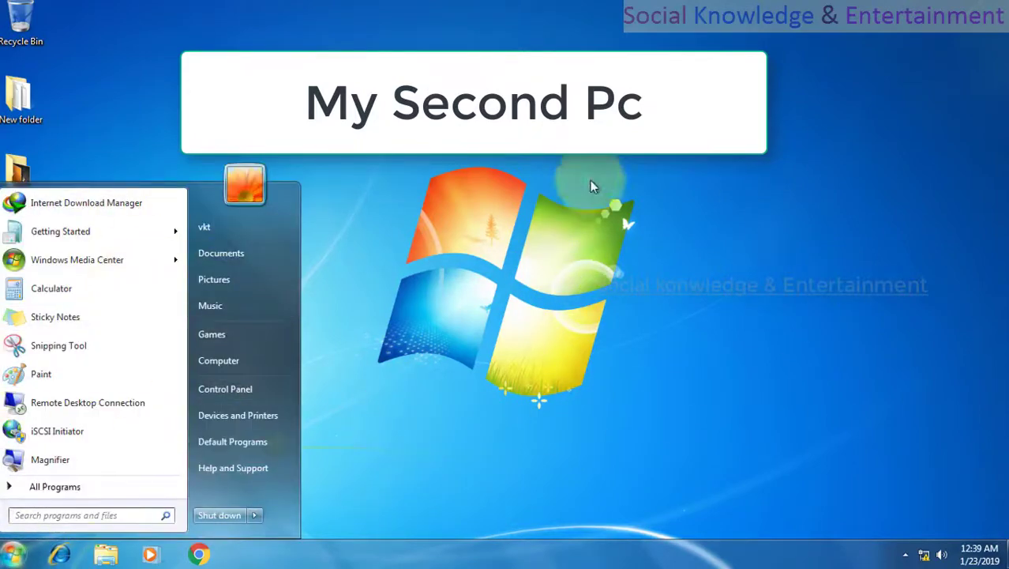
{"action": "left_click", "coordinate": [590, 180]}
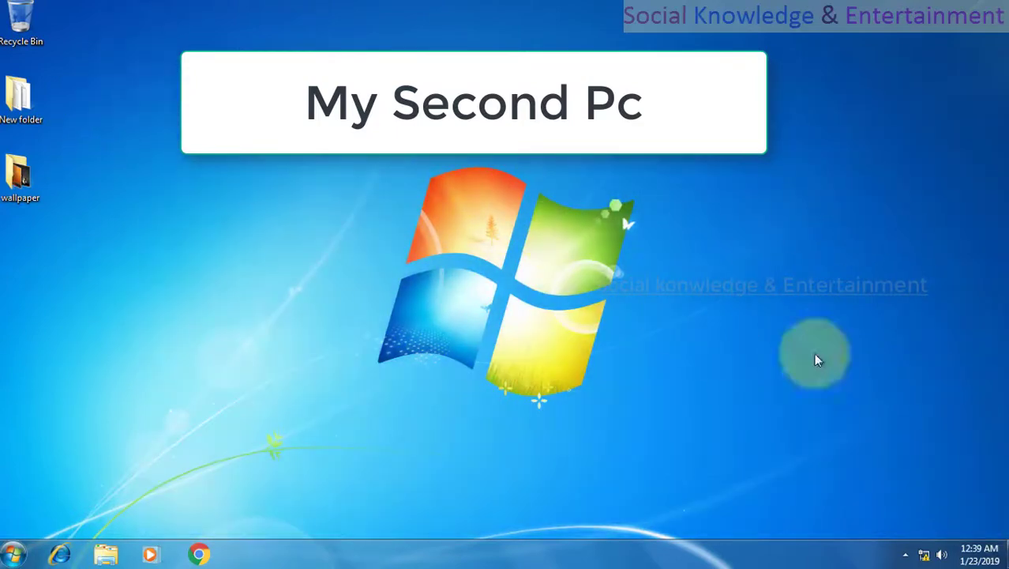
{"action": "left_click", "coordinate": [14, 553]}
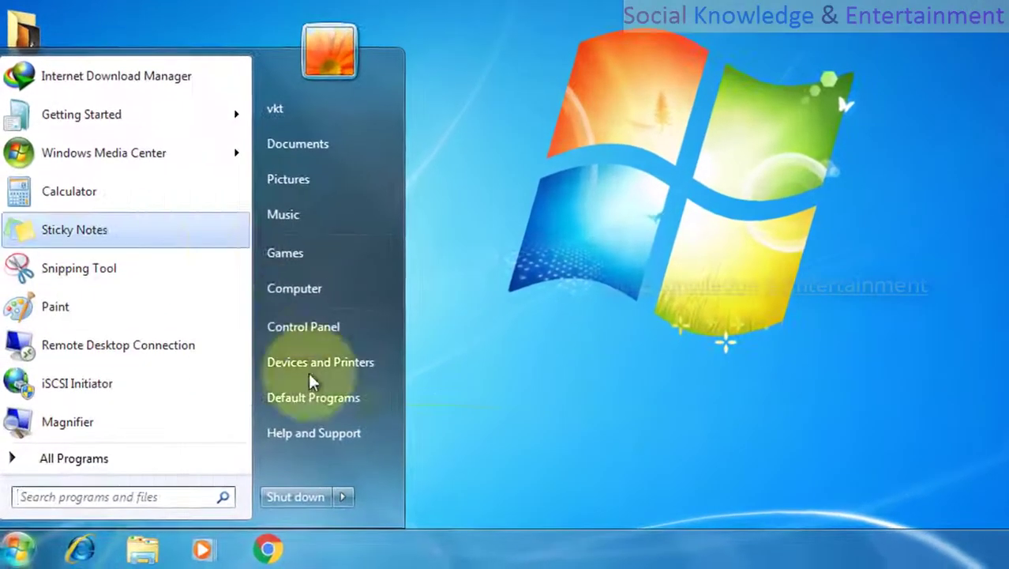
{"action": "left_click", "coordinate": [312, 331]}
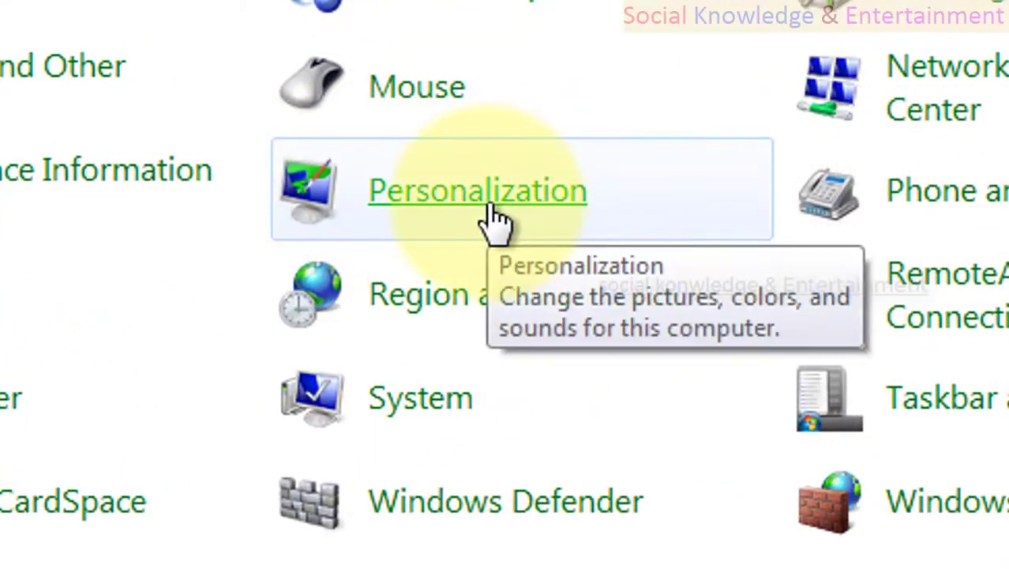
{"action": "left_click", "coordinate": [488, 208]}
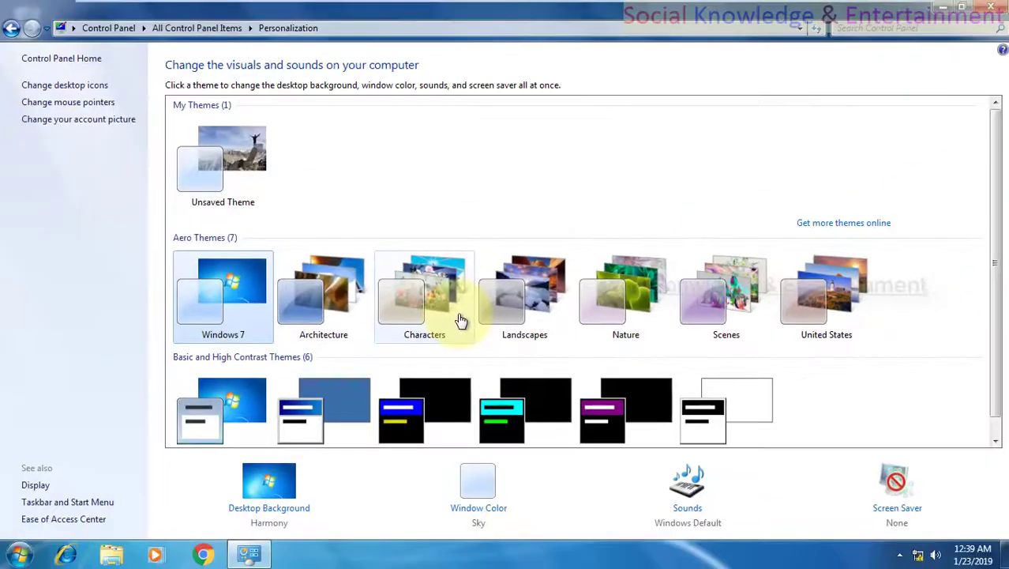
{"action": "scroll", "coordinate": [461, 320], "scroll_direction": "down", "scroll_amount": 1}
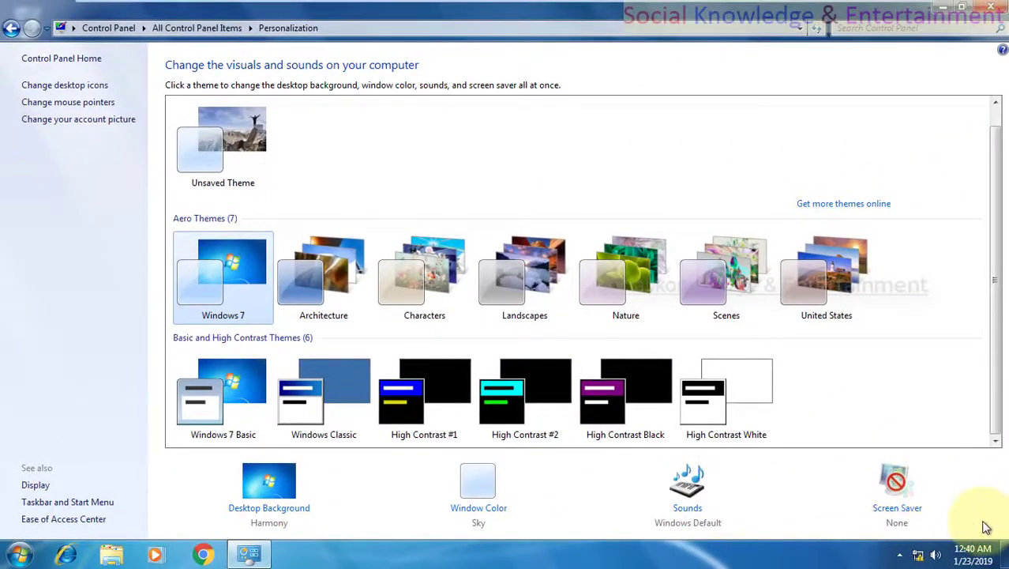
{"action": "left_click", "coordinate": [946, 11]}
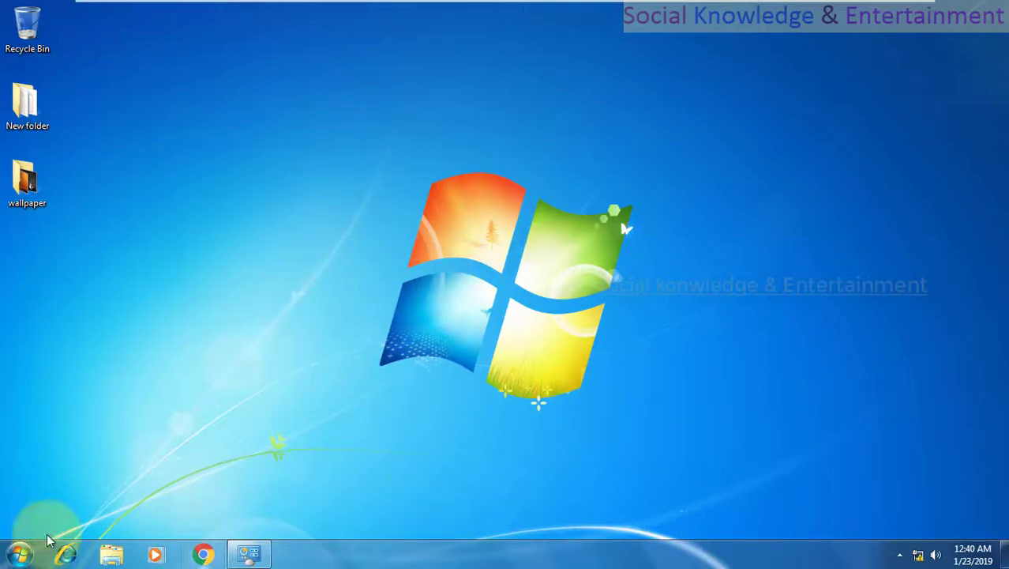
Step: Open the Control Panel again from the Windows 7 desktop and go to its Personalization item
{"action": "left_click", "coordinate": [19, 553]}
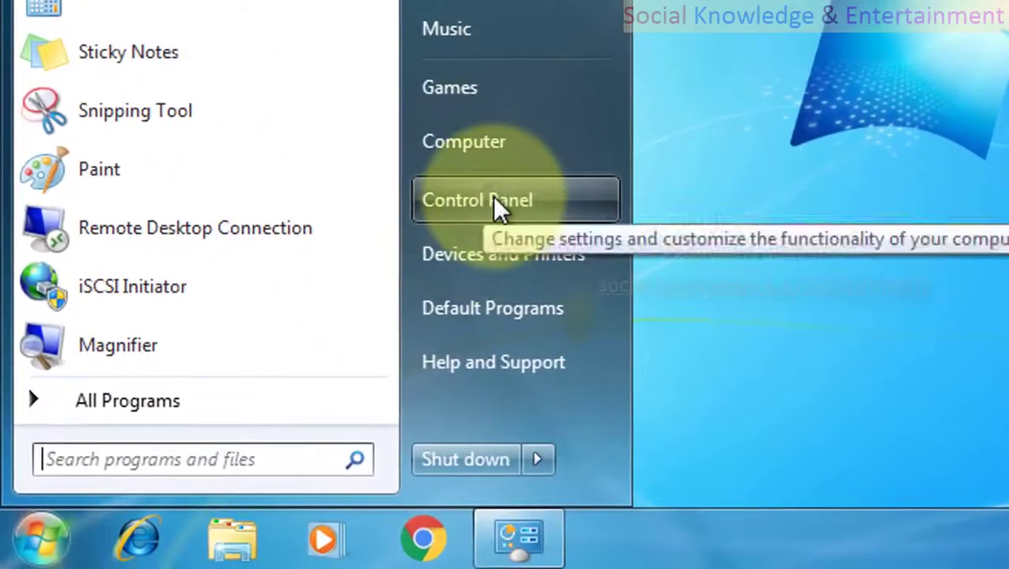
{"action": "left_click", "coordinate": [474, 210]}
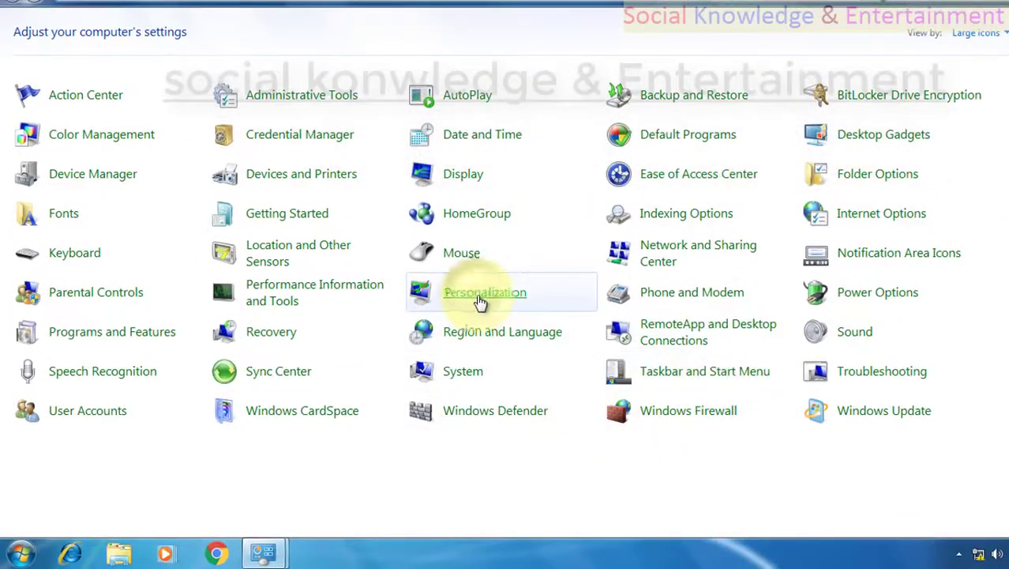
{"action": "left_click", "coordinate": [480, 300]}
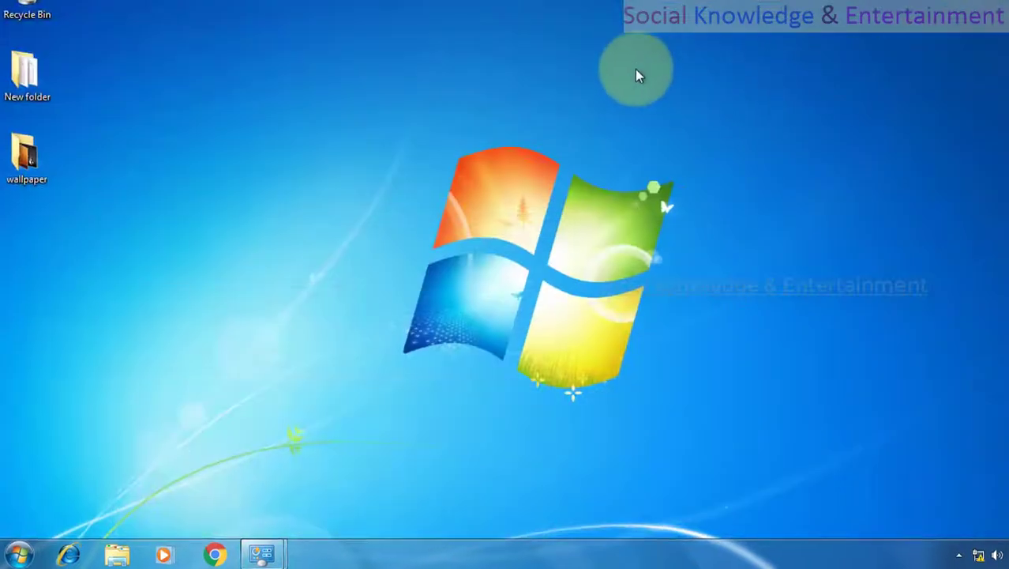
Step: Open Personalize directly from the Windows 7 desktop and maximize the Personalization window
{"action": "right_click", "coordinate": [653, 66]}
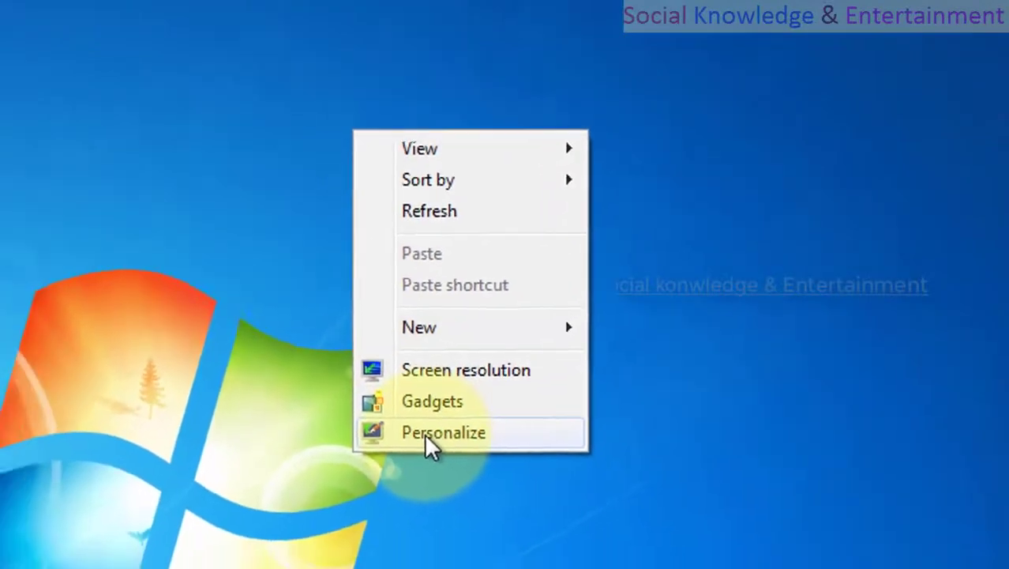
{"action": "left_click", "coordinate": [387, 456]}
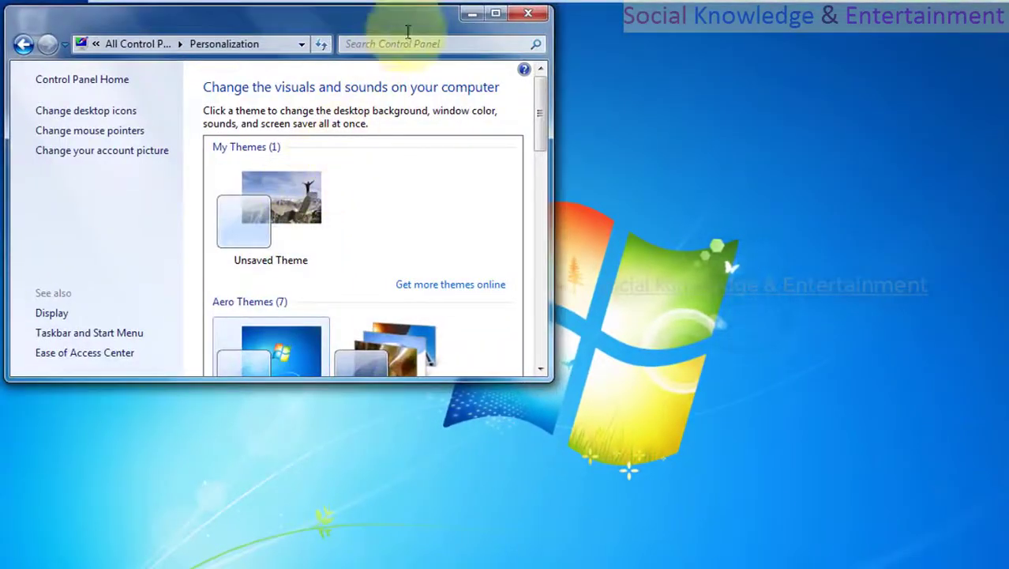
{"action": "left_click", "coordinate": [491, 14]}
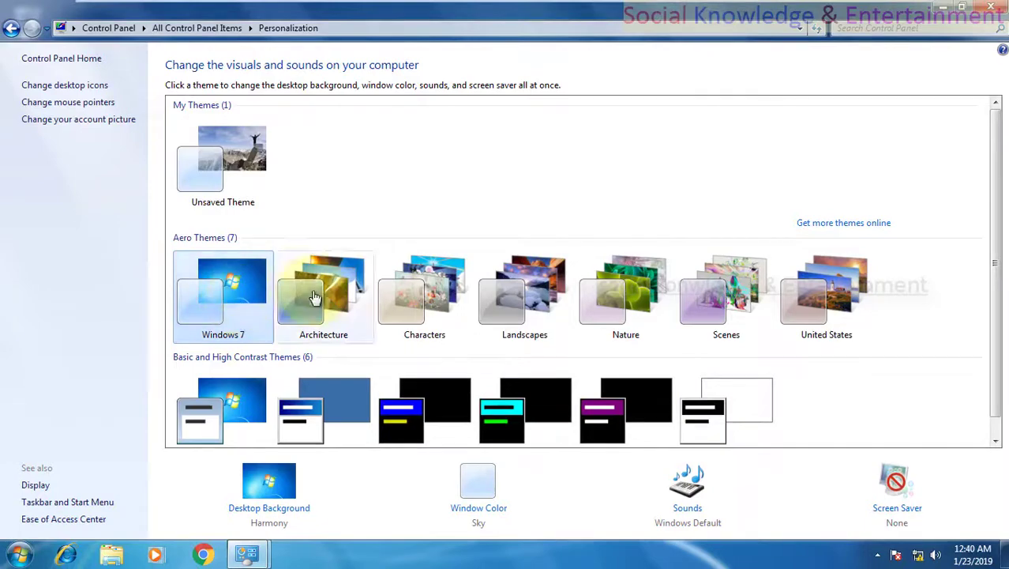
Step: Glance at the desktop, return to Personalization, apply the Architecture Aero theme, and show the desktop
{"action": "left_click", "coordinate": [939, 6]}
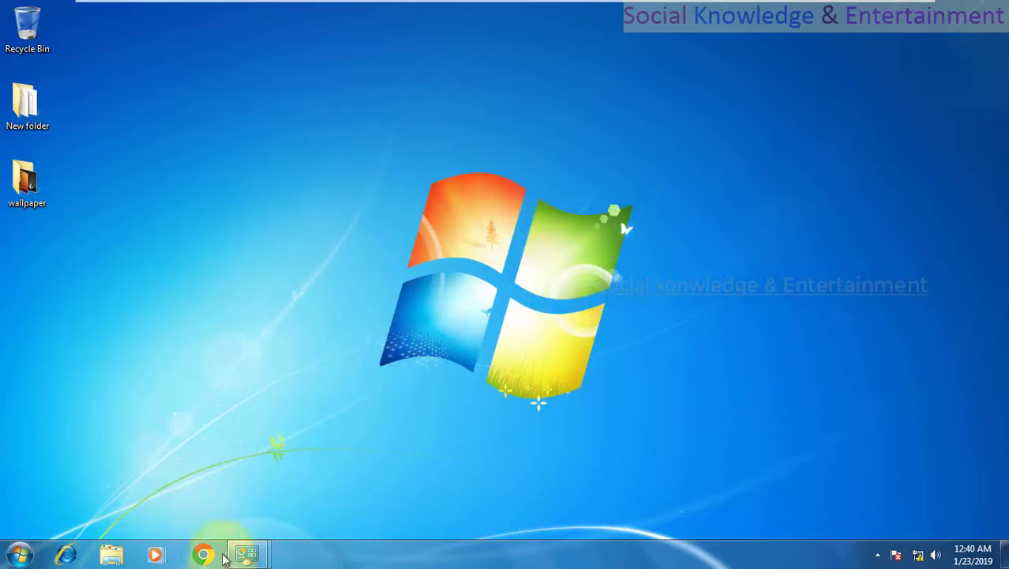
{"action": "mouse_move", "coordinate": [244, 556]}
{"action": "left_click", "coordinate": [303, 508]}
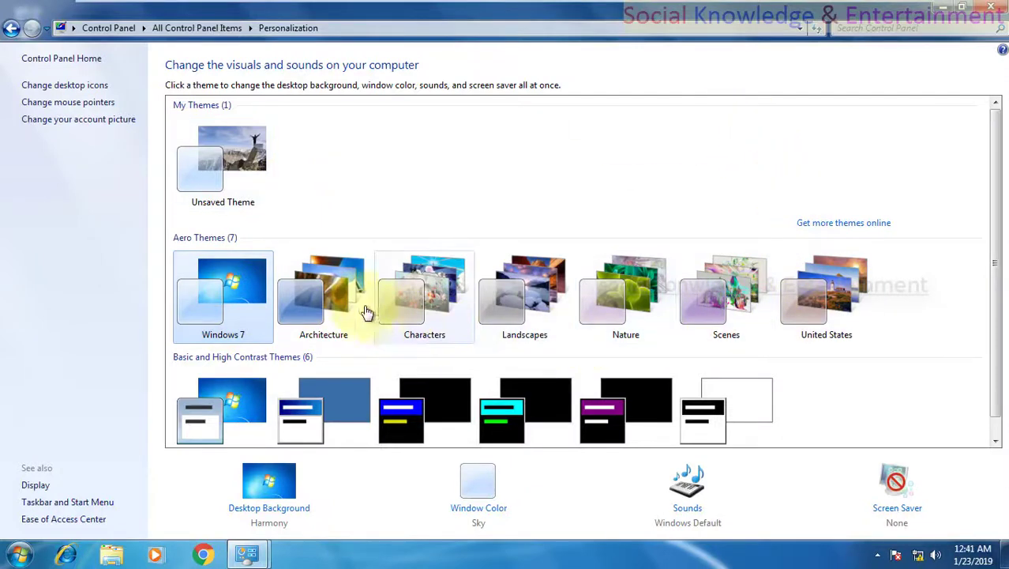
{"action": "left_click", "coordinate": [324, 298]}
{"action": "key", "text": "super+d"}
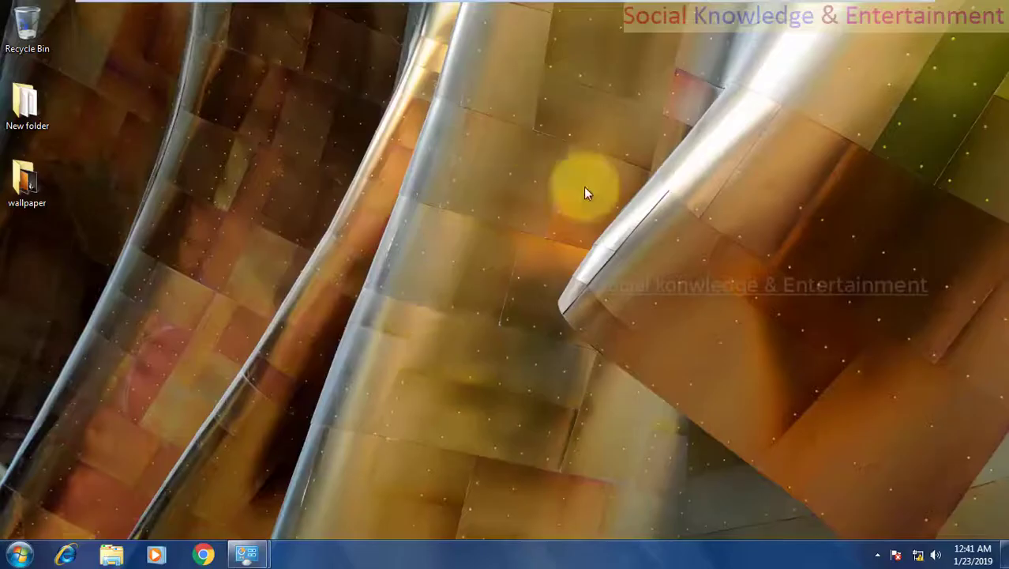
Step: Advance the Windows 7 desktop to the next background picture of the Architecture theme
{"action": "right_click", "coordinate": [351, 153]}
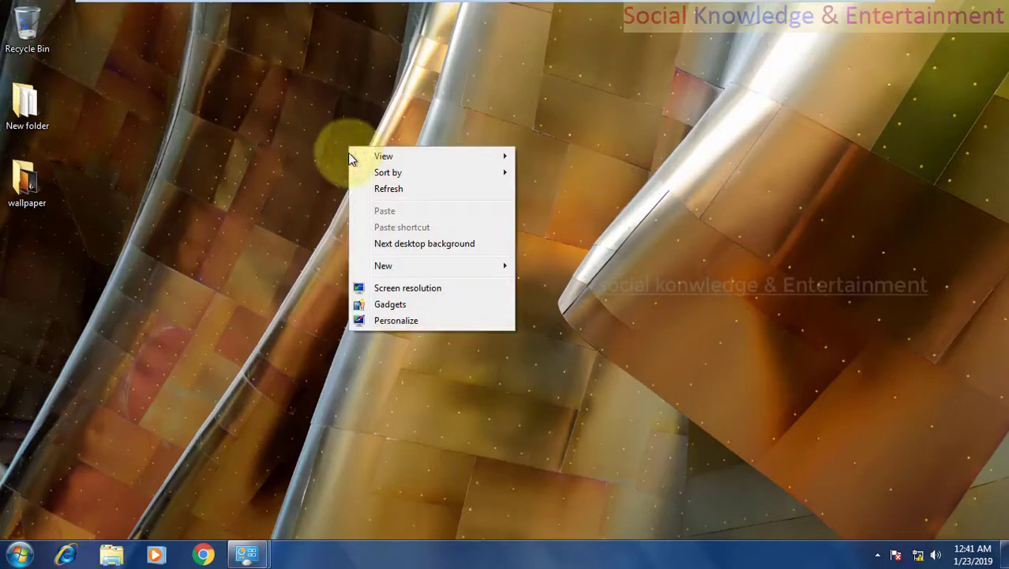
{"action": "left_click", "coordinate": [364, 247]}
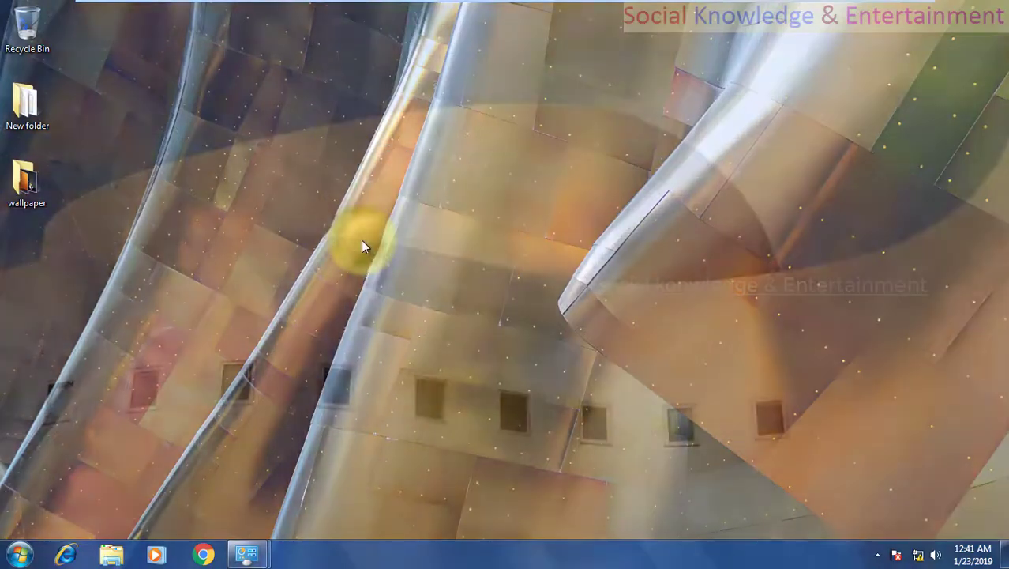
{"action": "right_click", "coordinate": [361, 240]}
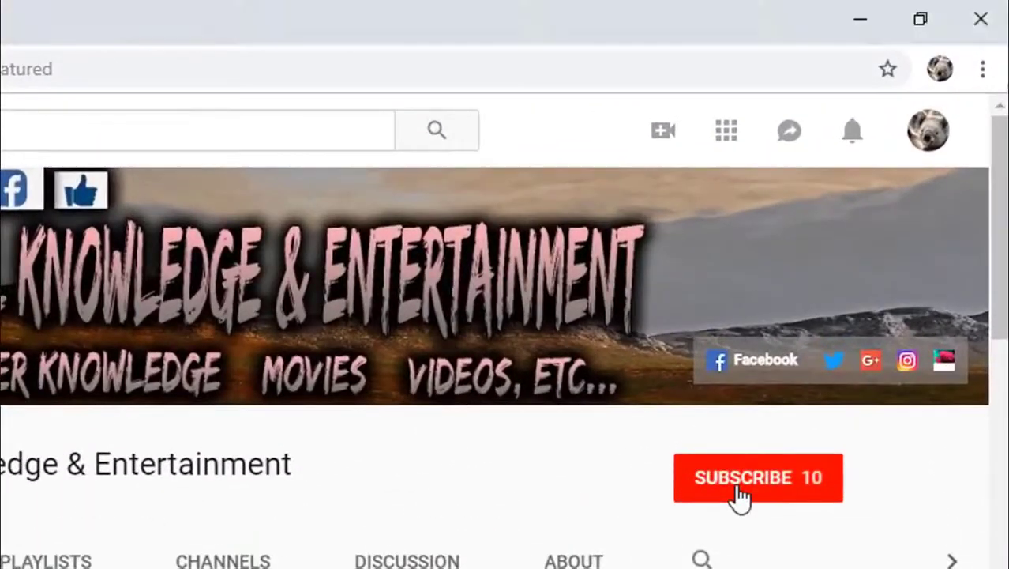
Step: Switch to YouTube, subscribe to the Social Knowledge & Entertainment channel, and turn on its bell notifications
{"action": "left_click", "coordinate": [857, 270]}
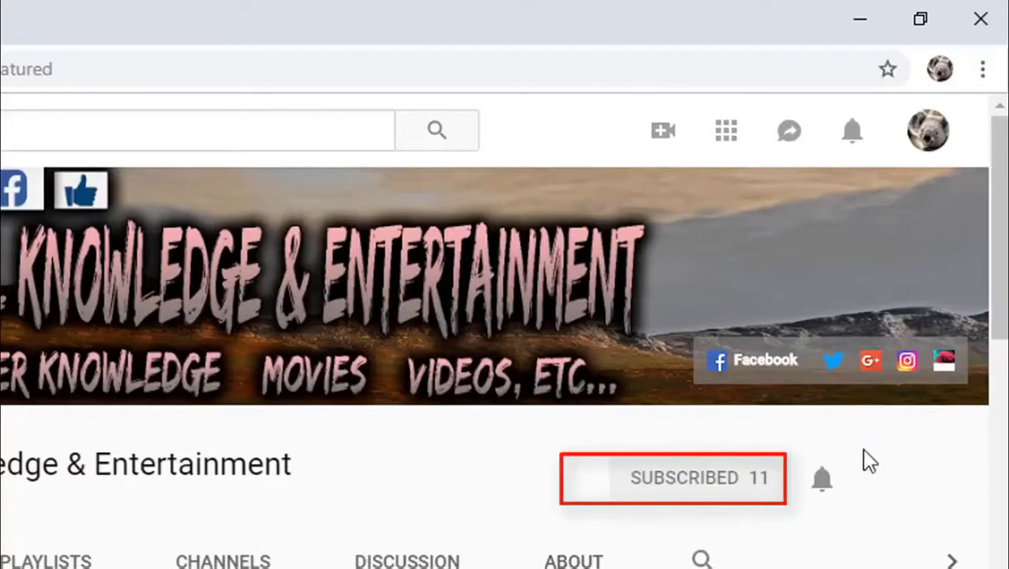
{"action": "left_click", "coordinate": [815, 485]}
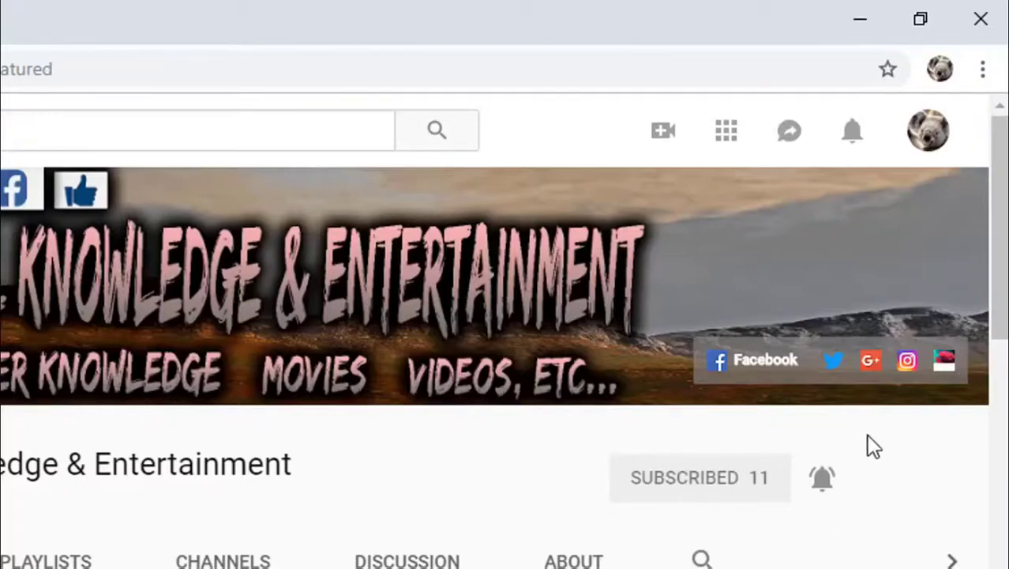
{"action": "left_click", "coordinate": [822, 477]}
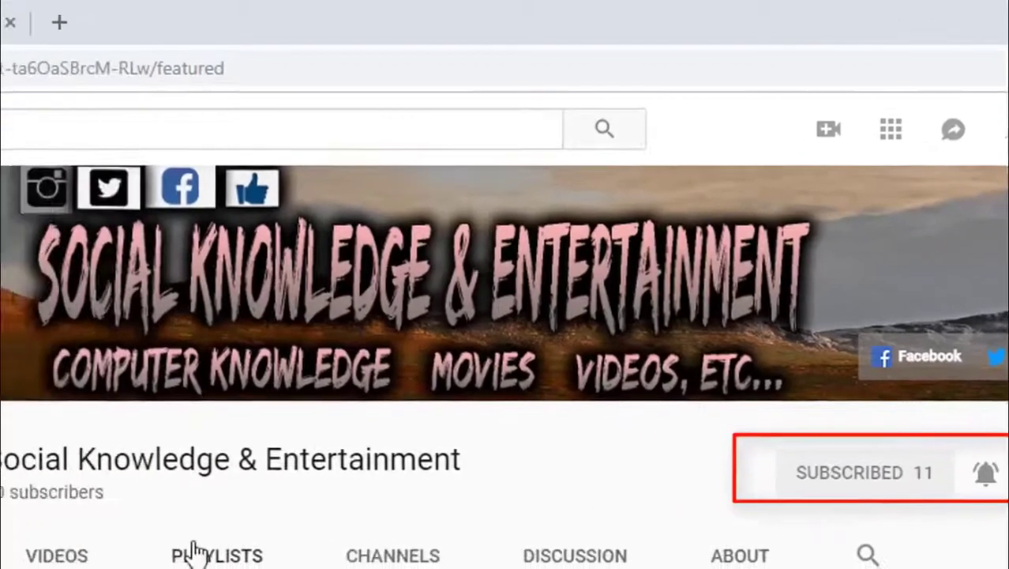
Step: Open the channel's playlists and look through the videos in Computer Control Panel and Window 10 System & Setting
{"action": "left_click", "coordinate": [20, 555]}
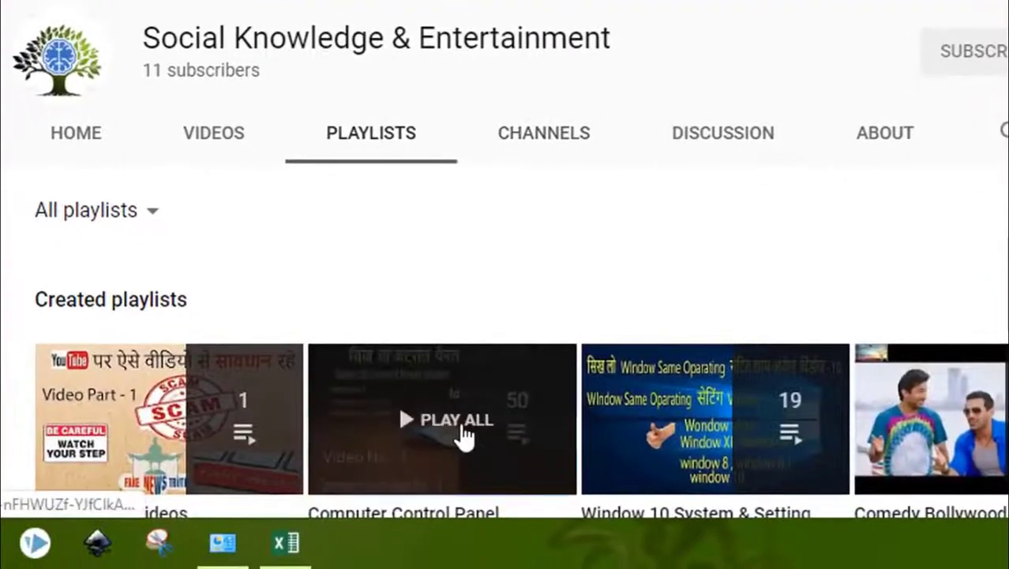
{"action": "left_click", "coordinate": [464, 436]}
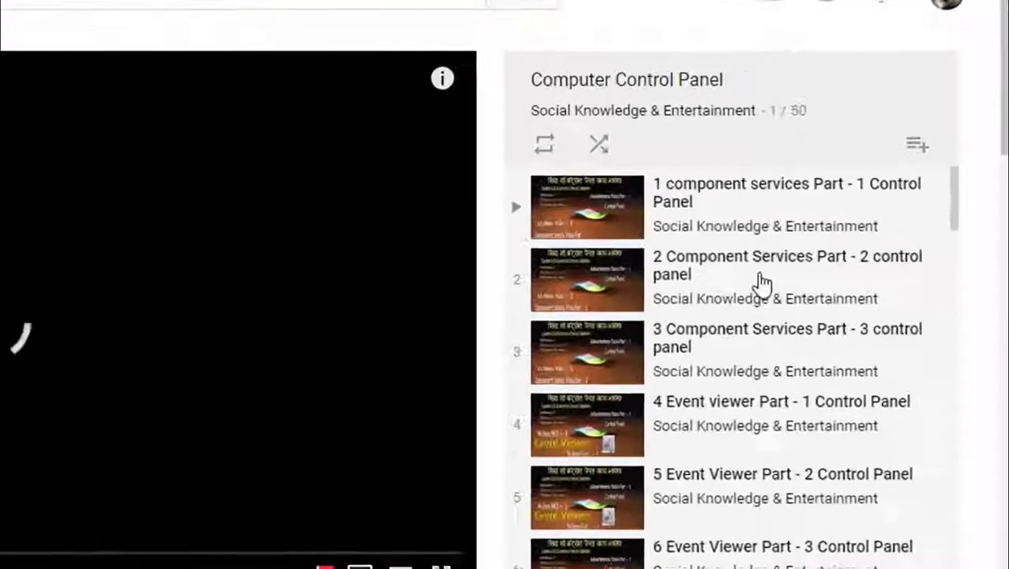
{"action": "scroll", "coordinate": [870, 245], "scroll_direction": "down", "scroll_amount": 5}
{"action": "scroll", "coordinate": [741, 291], "scroll_direction": "down", "scroll_amount": 10}
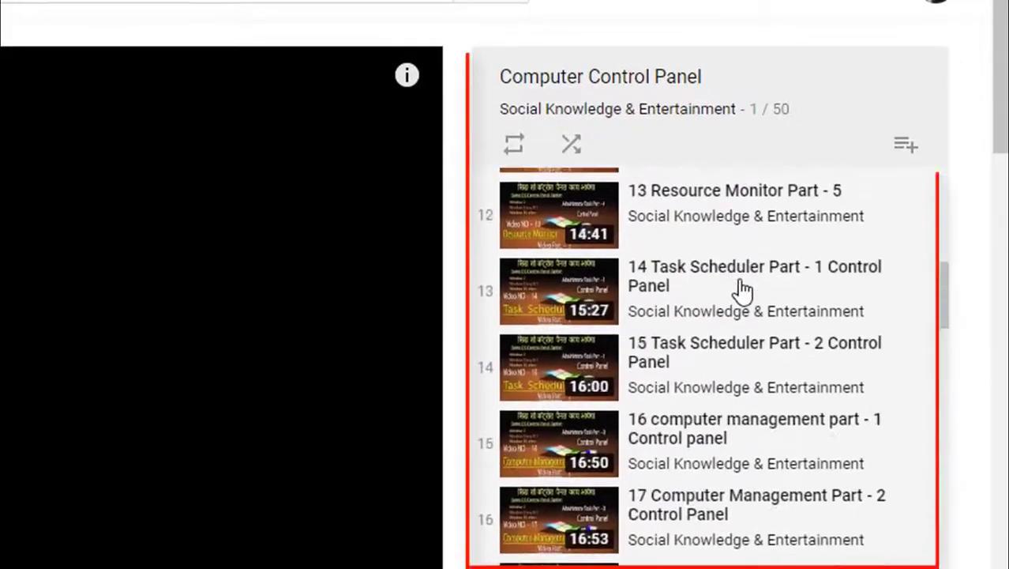
{"action": "scroll", "coordinate": [741, 291], "scroll_direction": "up", "scroll_amount": 18}
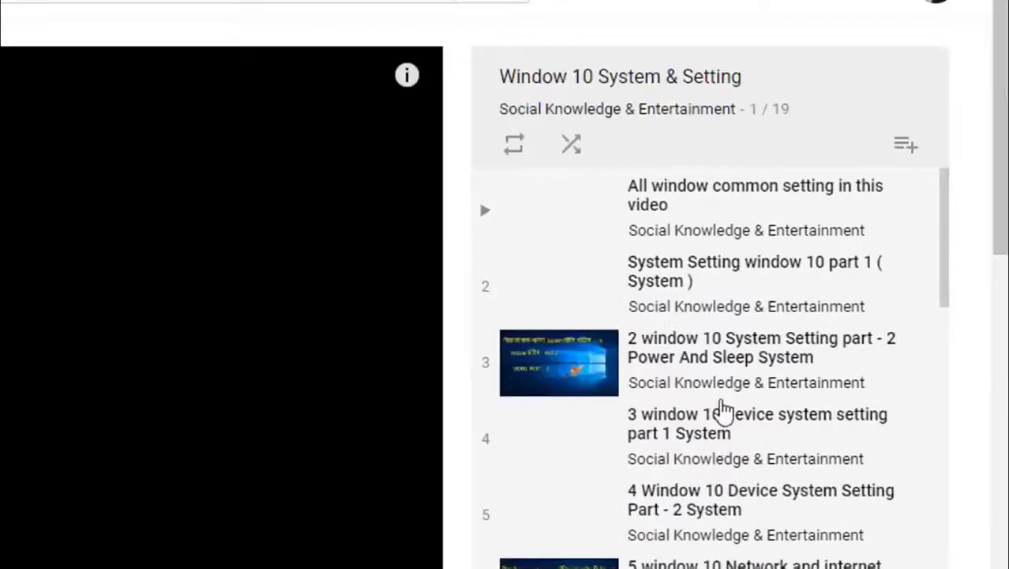
{"action": "scroll", "coordinate": [722, 387], "scroll_direction": "down", "scroll_amount": 7}
{"action": "scroll", "coordinate": [723, 387], "scroll_direction": "up", "scroll_amount": 8}
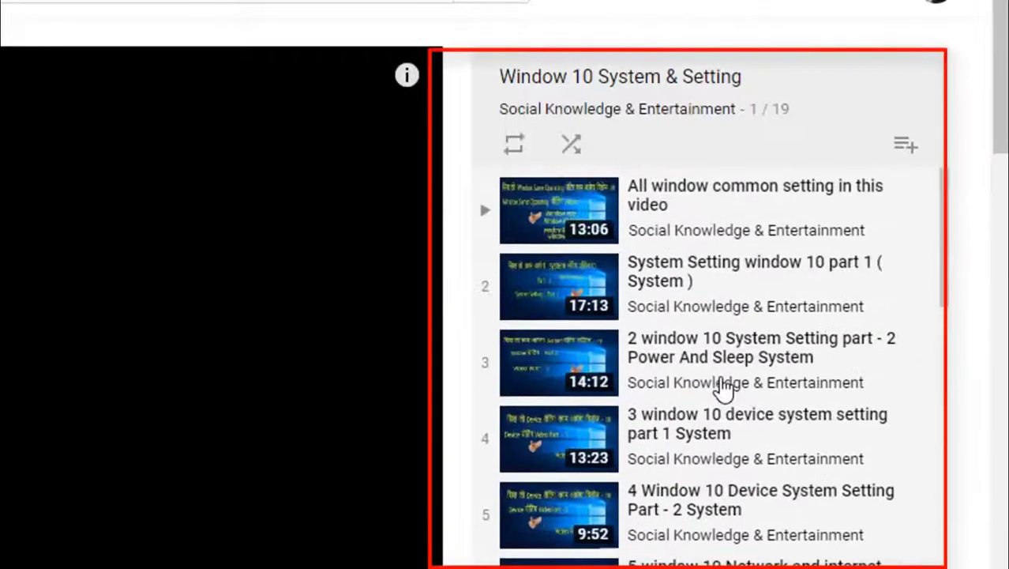